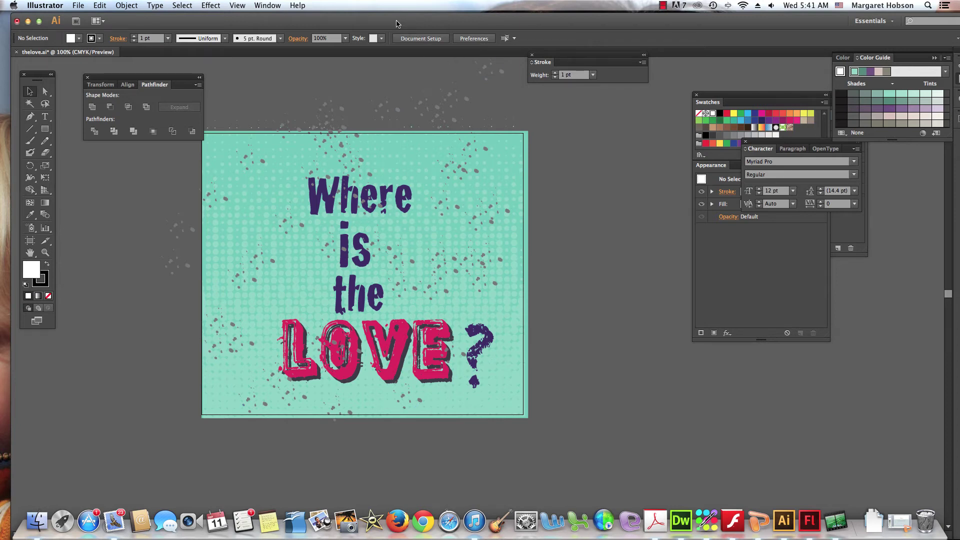
Shift the Illustrator workspace left and open the Window menu to reach the Layers panel.
{"action": "left_click_drag", "start_coordinate": [396, 23], "coordinate": [385, 24]}
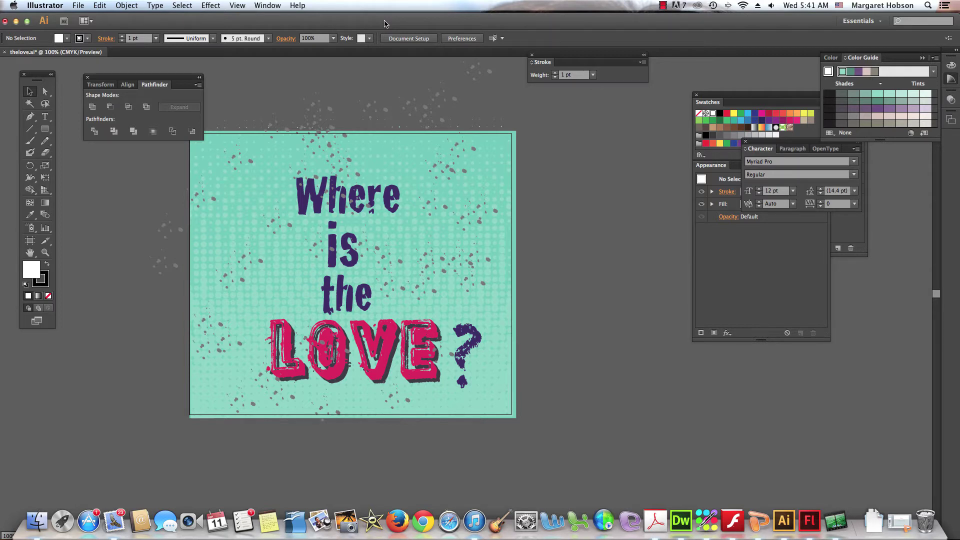
{"action": "left_click", "coordinate": [267, 5]}
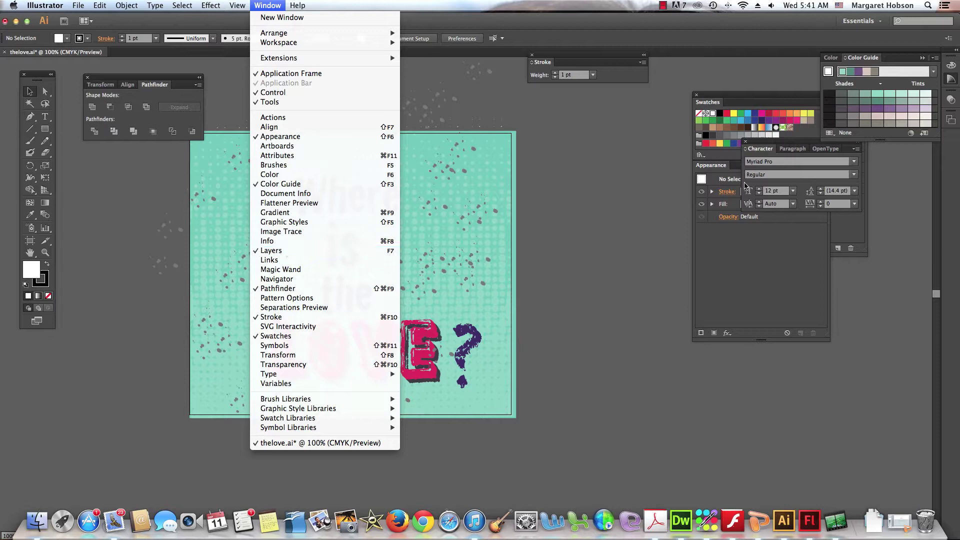
{"action": "left_click", "coordinate": [764, 142]}
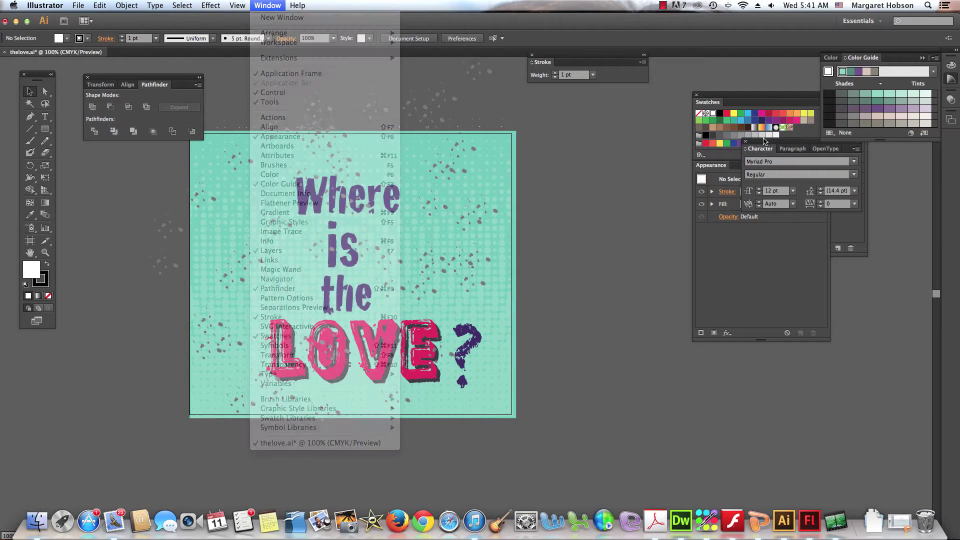
{"action": "left_click", "coordinate": [267, 5]}
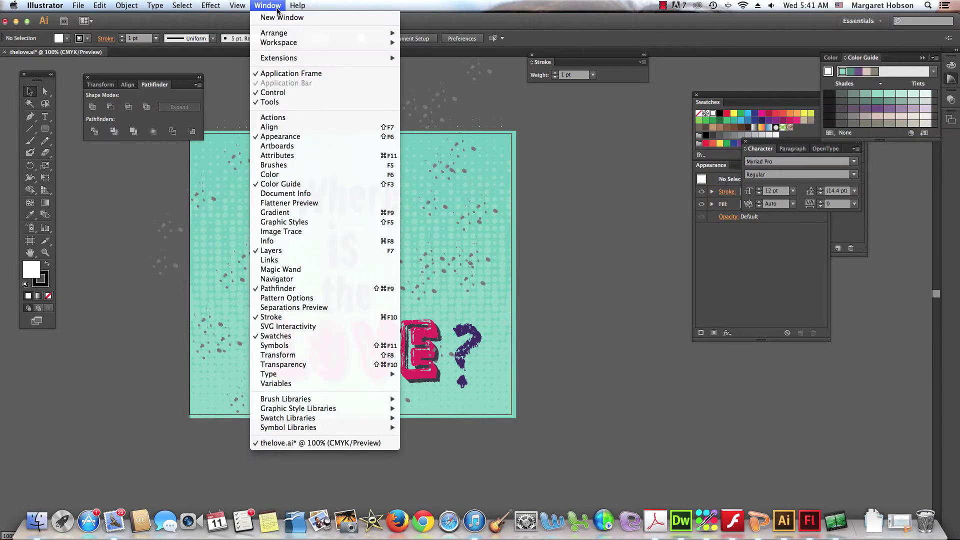
Show the Layers panel, move it aside, and hide the questionmark through dots layers one by one.
{"action": "left_click", "coordinate": [269, 251]}
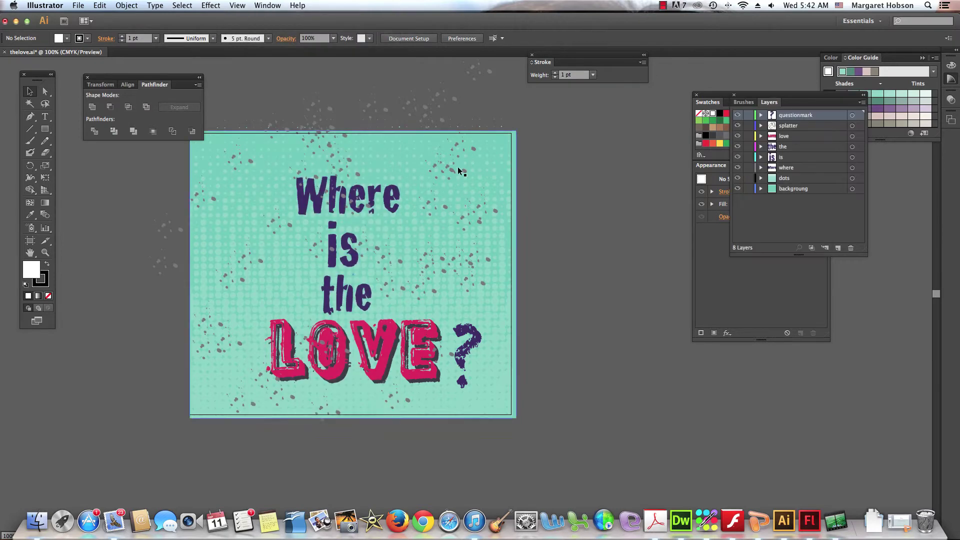
{"action": "left_click_drag", "start_coordinate": [785, 98], "coordinate": [669, 203]}
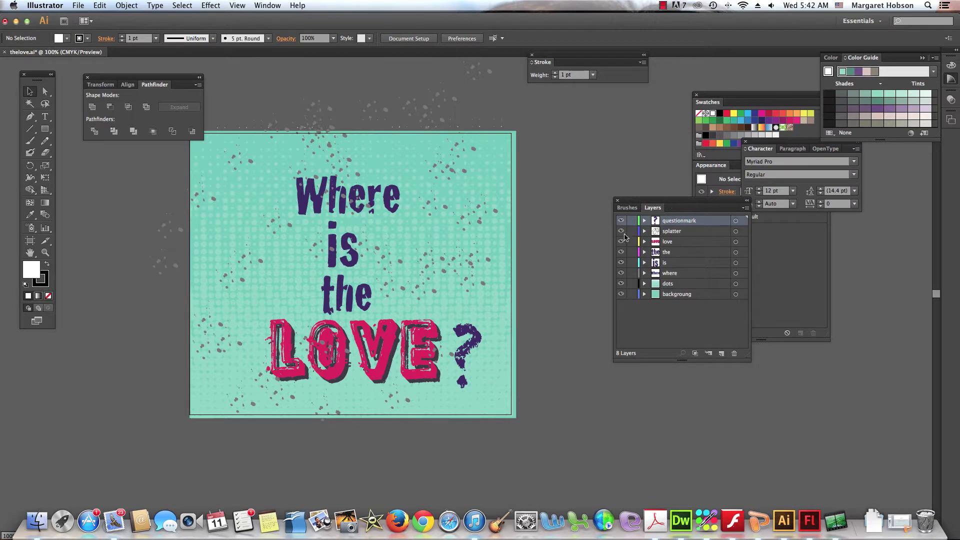
{"action": "left_click", "coordinate": [621, 220]}
{"action": "left_click", "coordinate": [620, 231]}
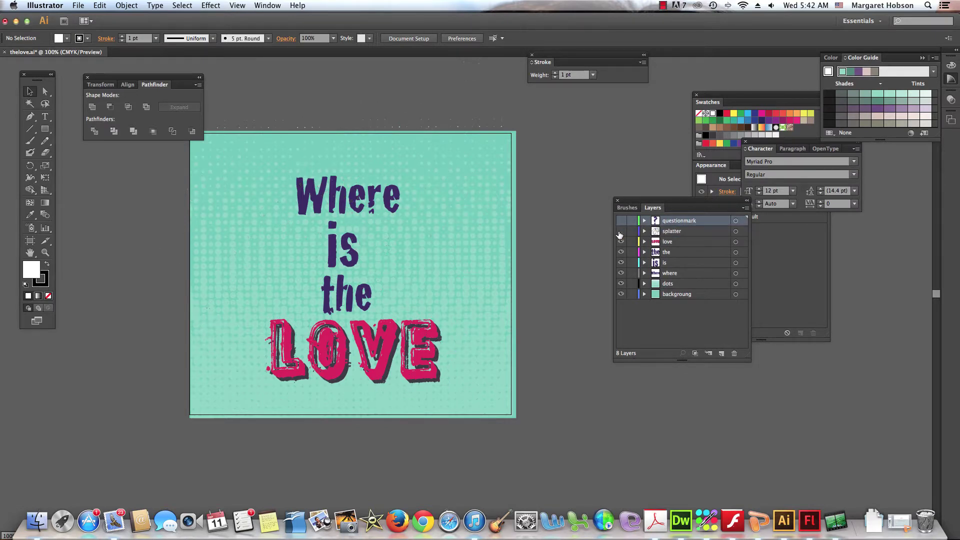
{"action": "left_click", "coordinate": [621, 242]}
{"action": "left_click", "coordinate": [620, 252]}
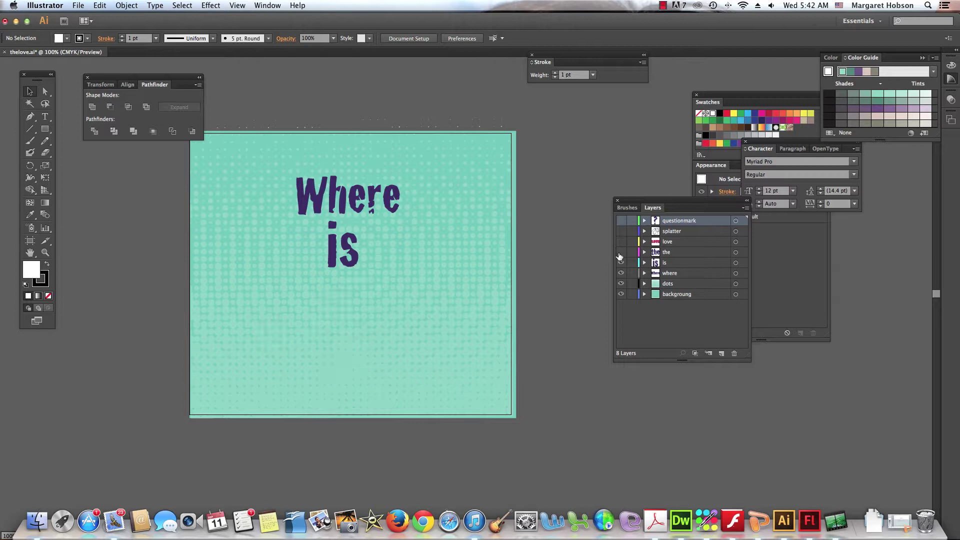
{"action": "left_click", "coordinate": [621, 262]}
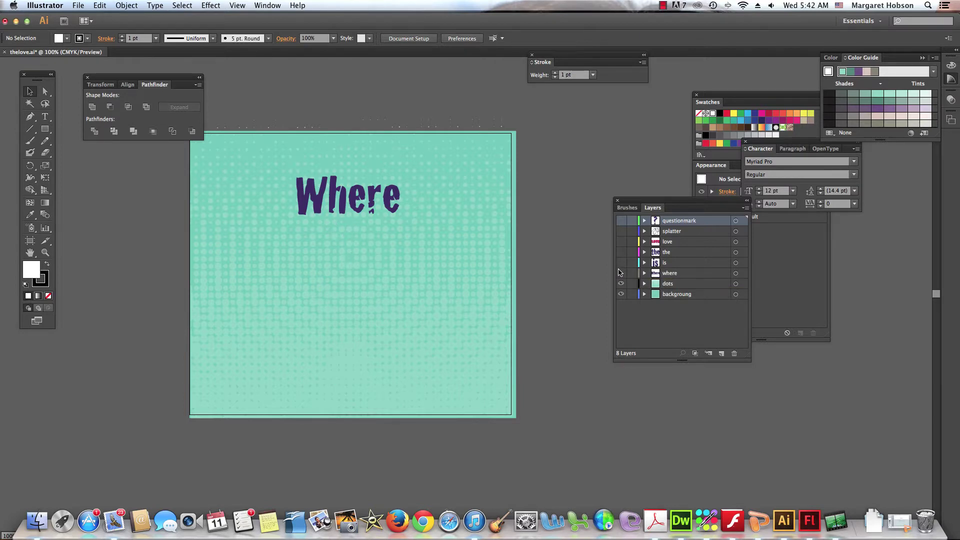
{"action": "left_click", "coordinate": [621, 273]}
{"action": "left_click", "coordinate": [620, 283]}
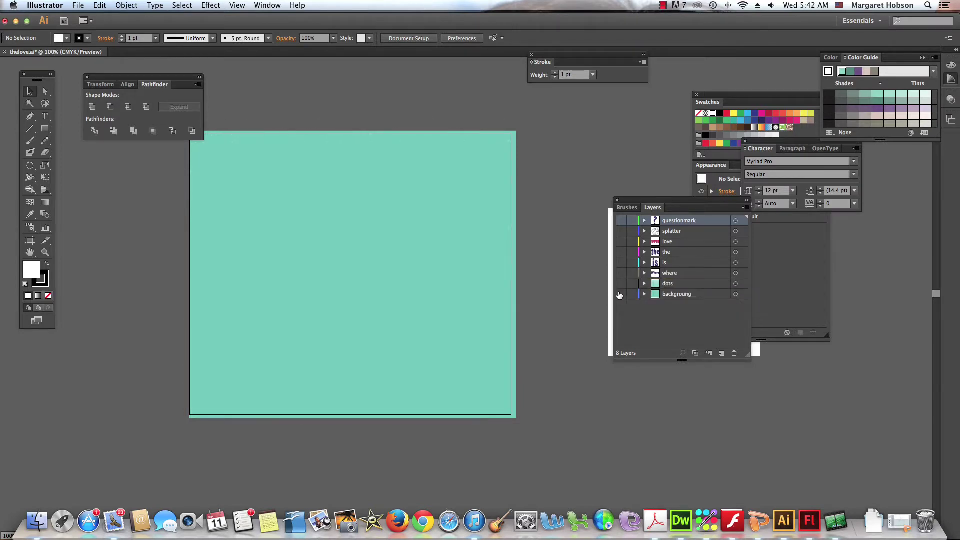
Toggle Outline view, make all eight layers visible again, and return to full colour preview.
{"action": "key", "text": "super+y"}
{"action": "left_click_drag", "start_coordinate": [619, 296], "coordinate": [621, 222]}
{"action": "key", "text": "super+y"}
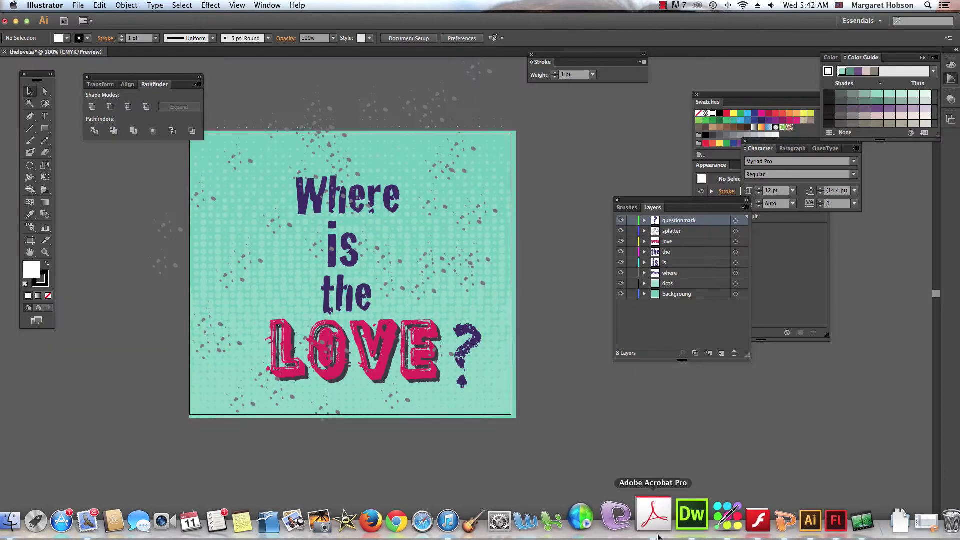
Switch to Flash, move the Timeline down, and create a new ActionScript 3.0 document.
{"action": "left_click", "coordinate": [810, 515]}
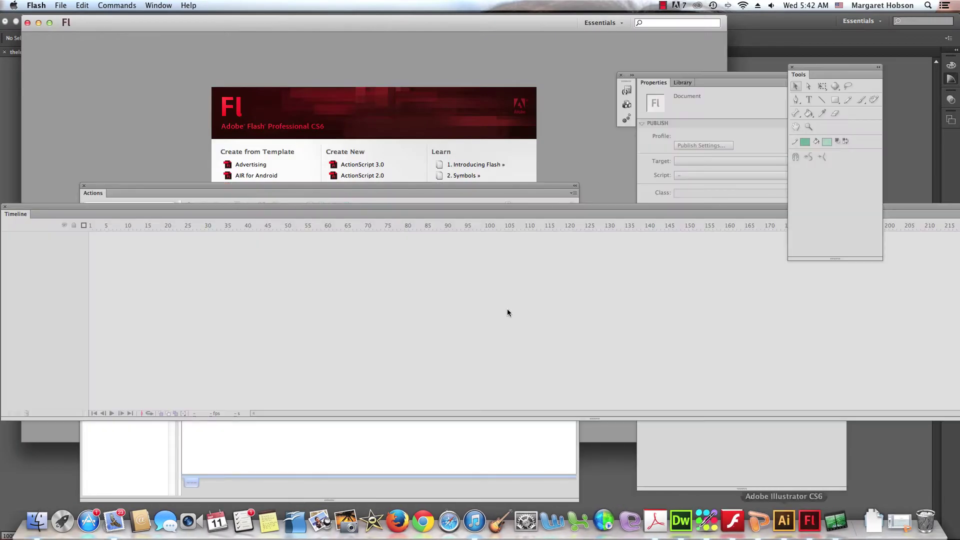
{"action": "left_click_drag", "start_coordinate": [91, 210], "coordinate": [115, 280]}
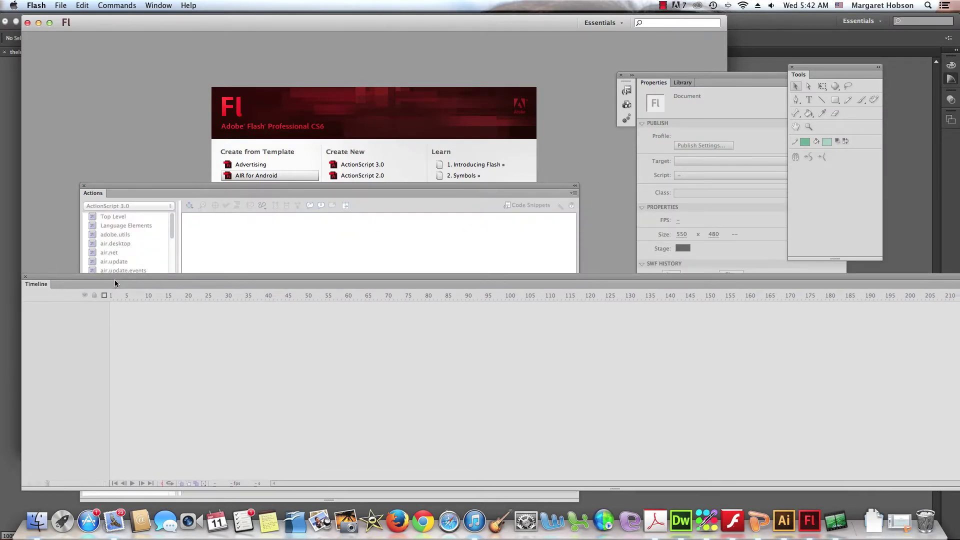
{"action": "left_click", "coordinate": [71, 6]}
{"action": "left_click", "coordinate": [63, 18]}
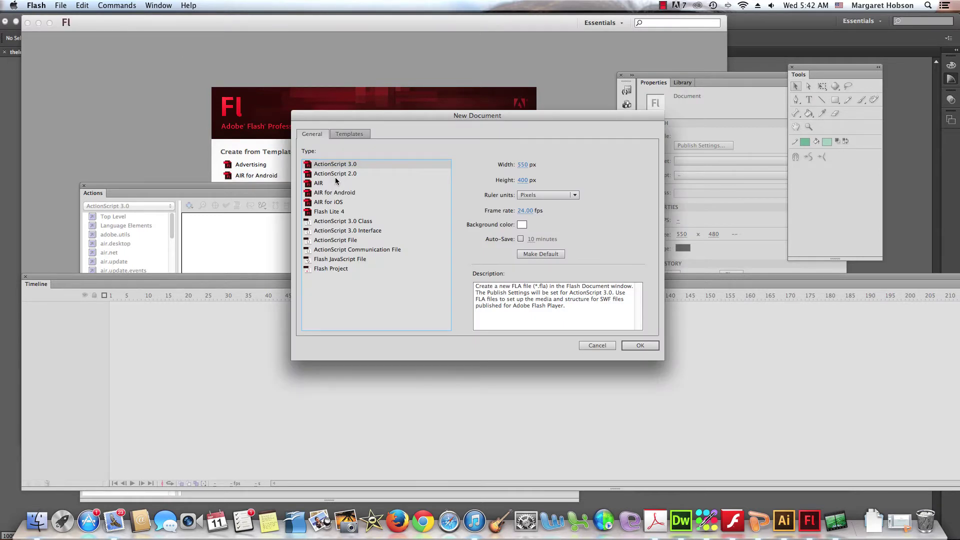
{"action": "left_click", "coordinate": [638, 346]}
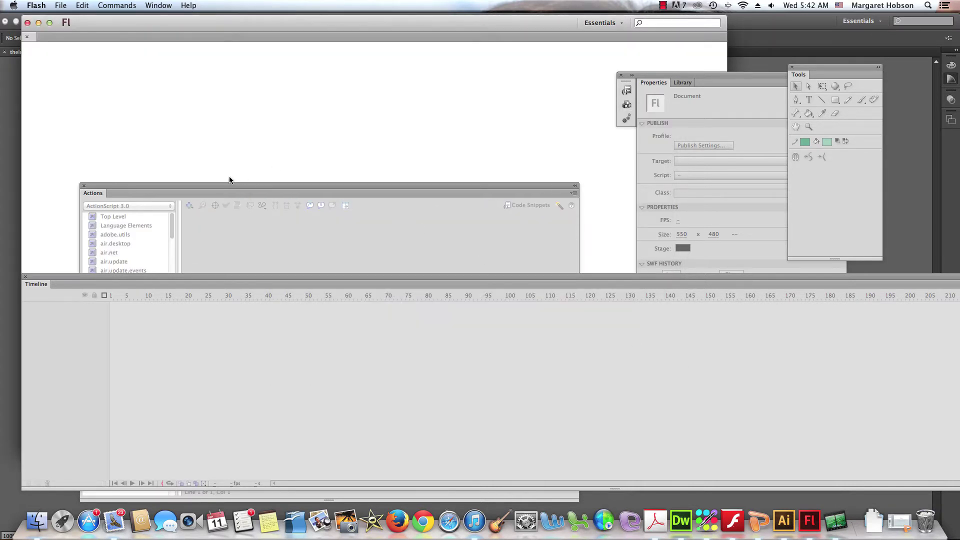
Move the Actions panel lower right and pan the stage up and to the left.
{"action": "left_click_drag", "start_coordinate": [220, 184], "coordinate": [466, 243]}
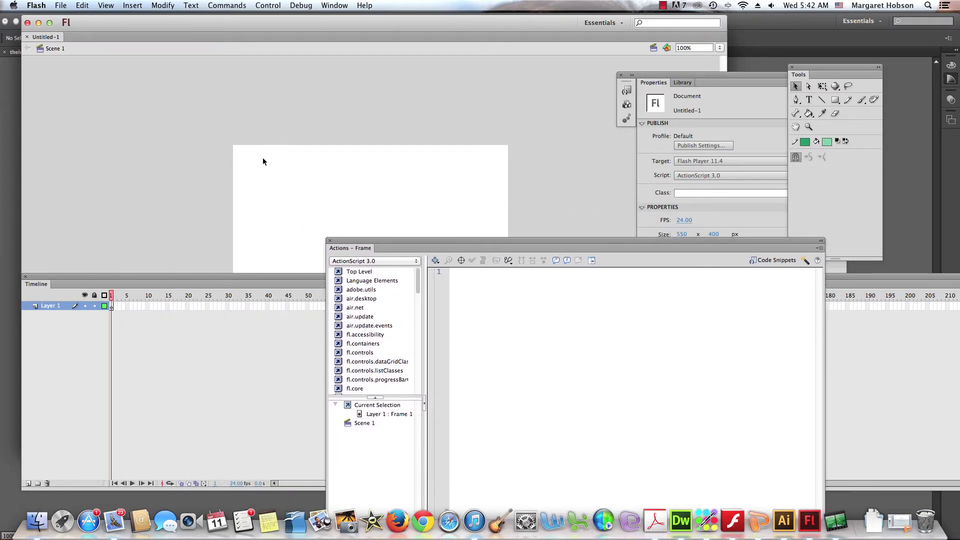
{"action": "key", "text": "h"}
{"action": "left_click_drag", "start_coordinate": [270, 159], "coordinate": [190, 95]}
Import thelove.ai from the Desktop with File > Import > Import to Stage.
{"action": "left_click", "coordinate": [61, 6]}
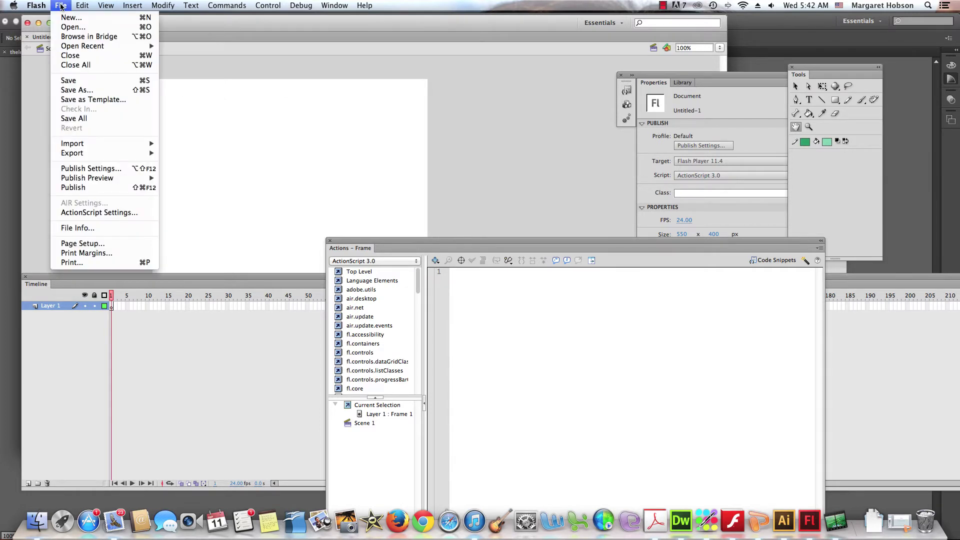
{"action": "mouse_move", "coordinate": [79, 144]}
{"action": "left_click", "coordinate": [174, 144]}
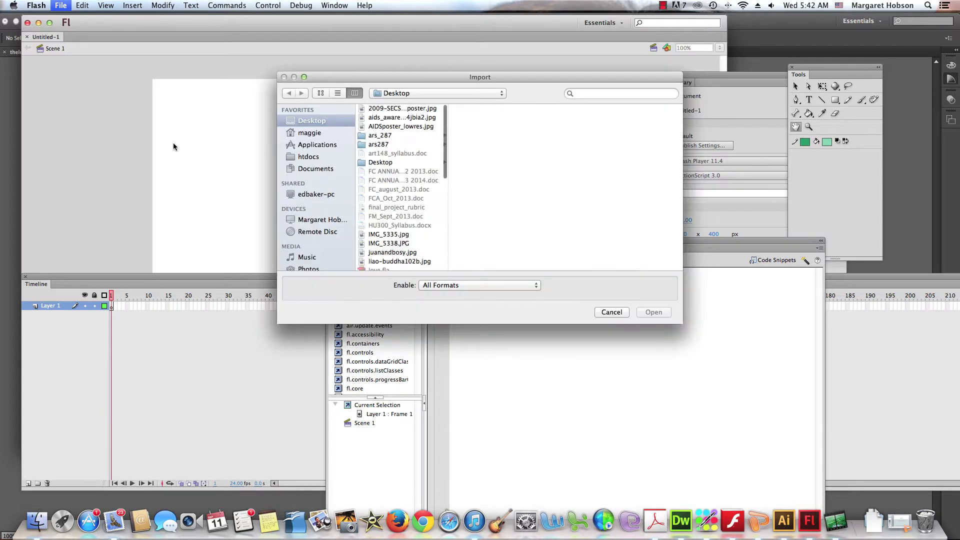
{"action": "left_click", "coordinate": [310, 134]}
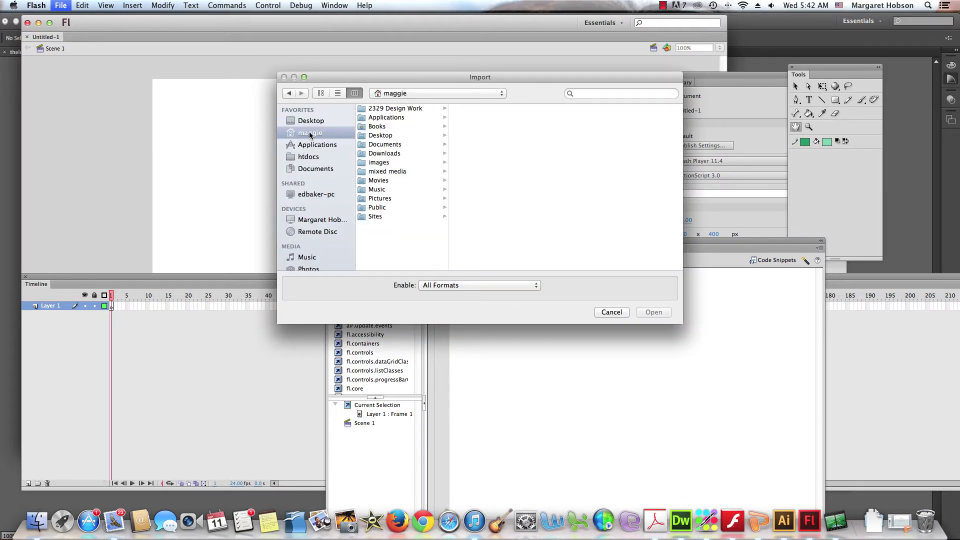
{"action": "left_click", "coordinate": [383, 137]}
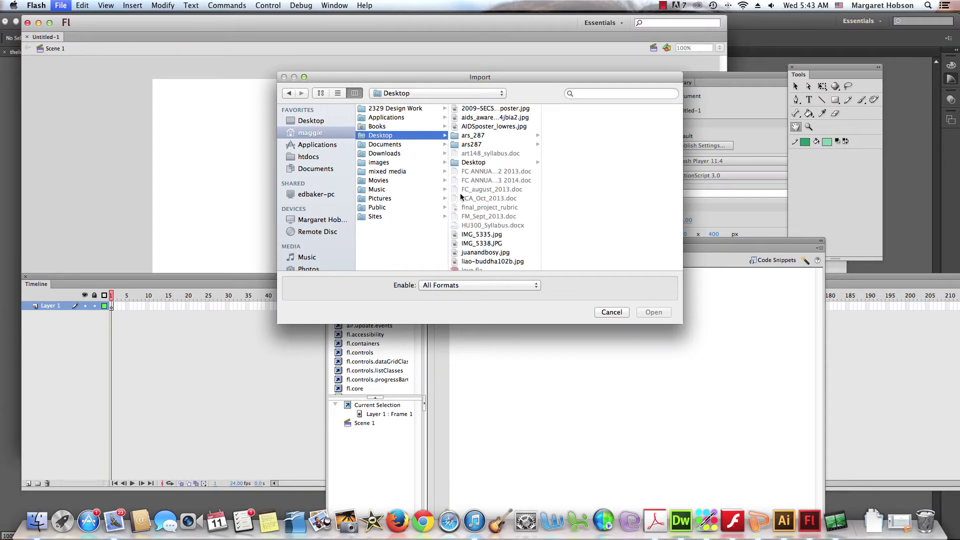
{"action": "left_click", "coordinate": [476, 261]}
{"action": "key", "text": "Down"}
{"action": "key", "text": "Down"}
{"action": "key", "text": "Down"}
{"action": "key", "text": "Down"}
{"action": "key", "text": "Down"}
{"action": "key", "text": "Down"}
{"action": "key", "text": "Down"}
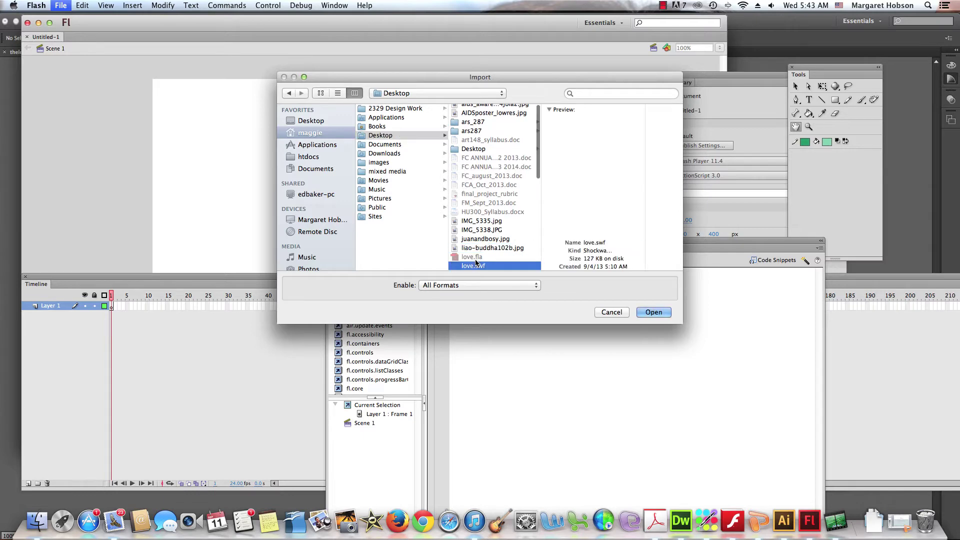
{"action": "key", "text": "Down"}
{"action": "key", "text": "Down"}
{"action": "key", "text": "Down"}
{"action": "key", "text": "Down"}
{"action": "key", "text": "Down"}
{"action": "key", "text": "Down"}
{"action": "key", "text": "Down"}
{"action": "key", "text": "Down"}
{"action": "key", "text": "Down"}
{"action": "key", "text": "Down"}
{"action": "key", "text": "Down"}
{"action": "key", "text": "Down"}
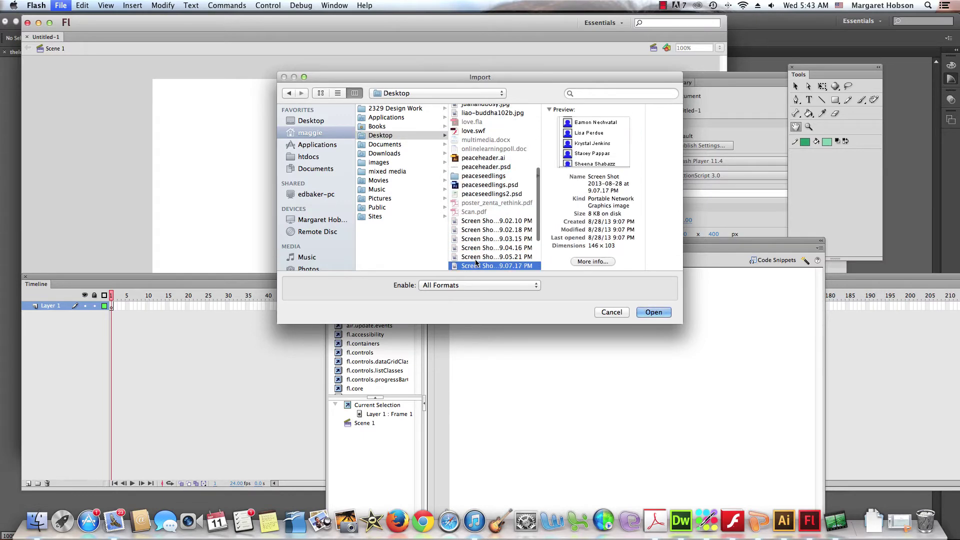
{"action": "key", "text": "Down"}
{"action": "key", "text": "Down"}
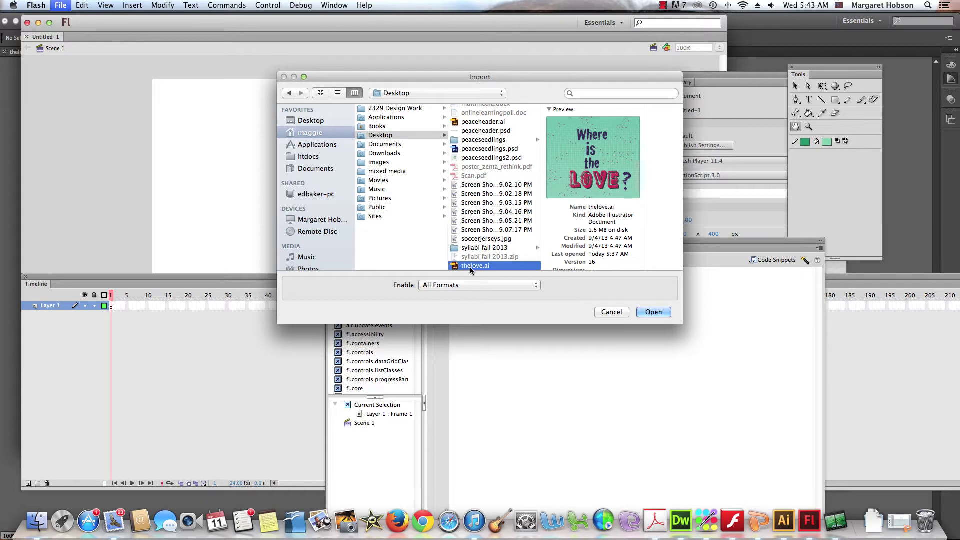
{"action": "left_click", "coordinate": [655, 312]}
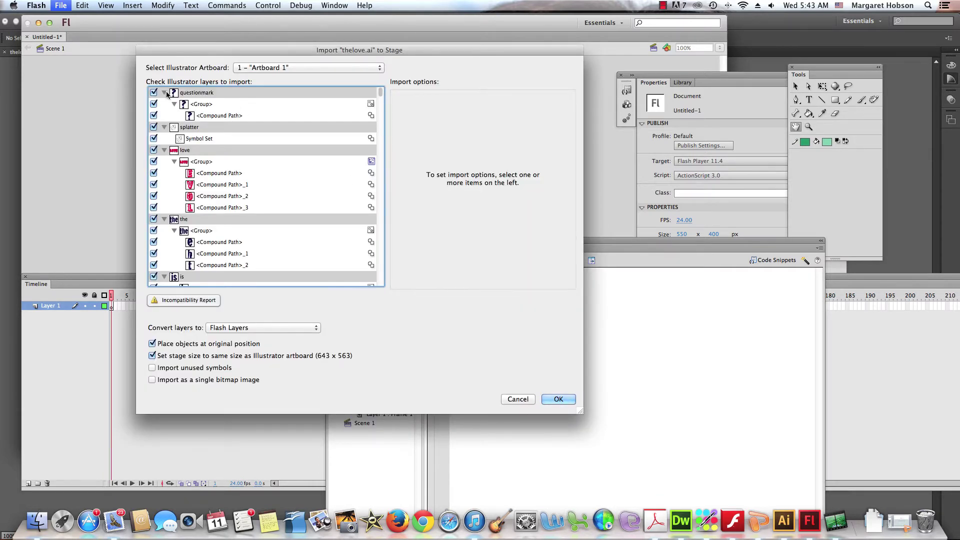
Check the questionmark layer's options and collapse all eight layers, questionmark through backgroung.
{"action": "left_click", "coordinate": [192, 105]}
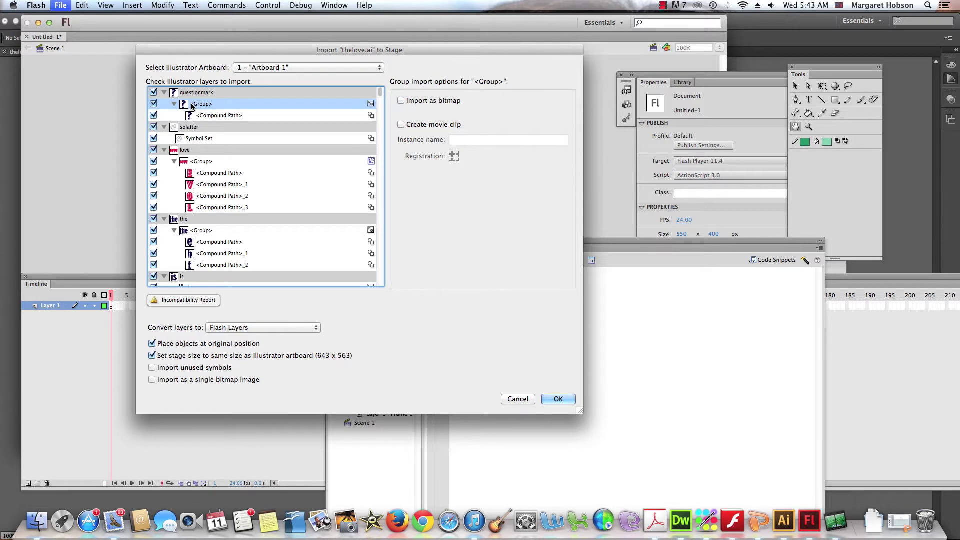
{"action": "left_click", "coordinate": [193, 94]}
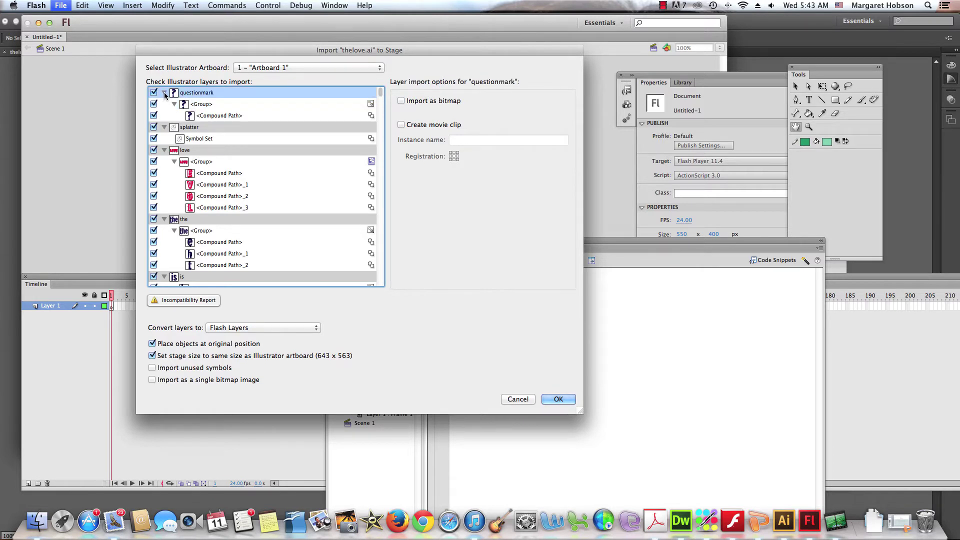
{"action": "left_click", "coordinate": [164, 93]}
{"action": "left_click", "coordinate": [164, 104]}
{"action": "left_click", "coordinate": [165, 115]}
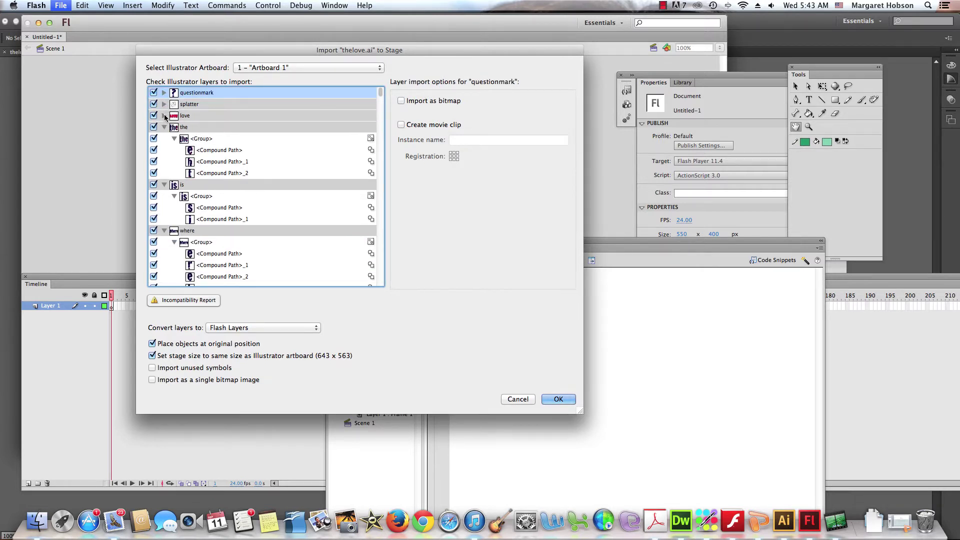
{"action": "left_click", "coordinate": [165, 127]}
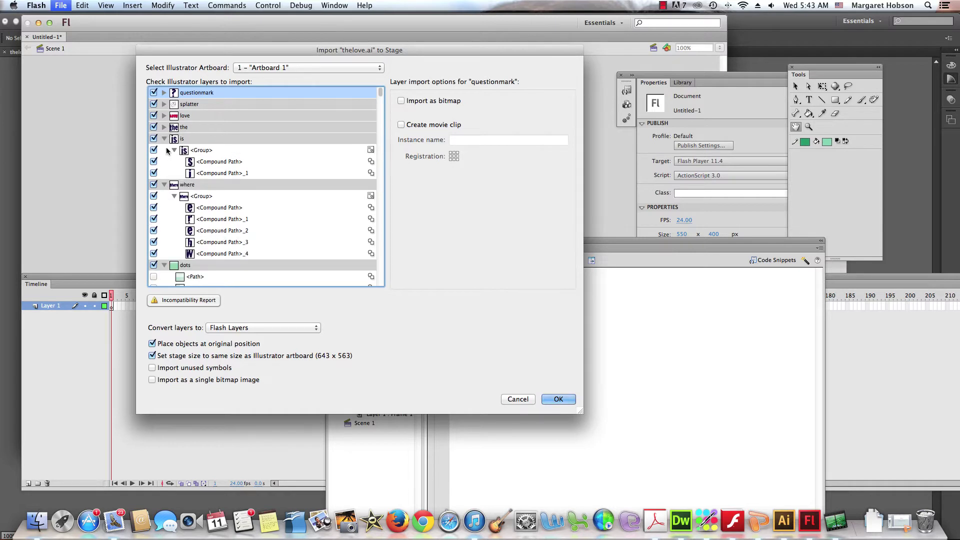
{"action": "left_click", "coordinate": [165, 140]}
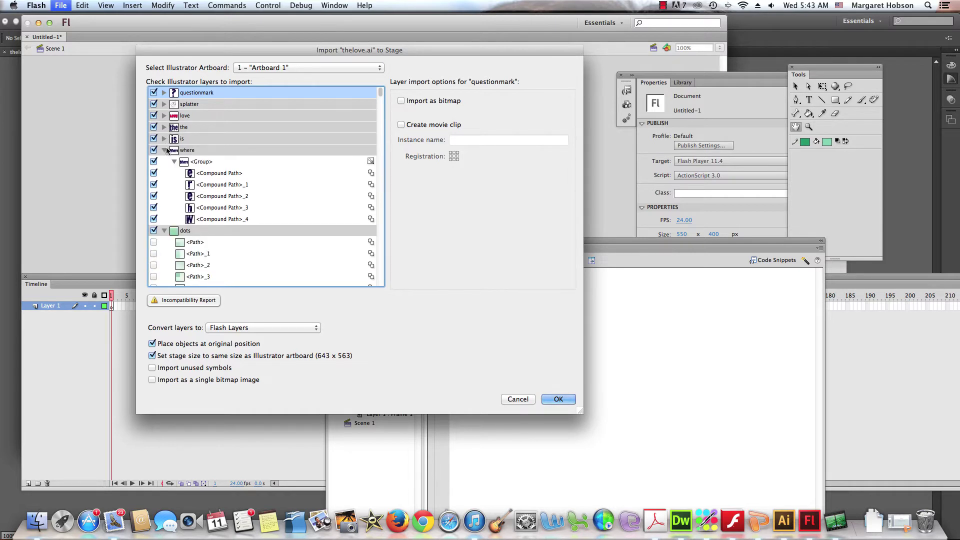
{"action": "left_click", "coordinate": [164, 150]}
{"action": "left_click", "coordinate": [164, 162]}
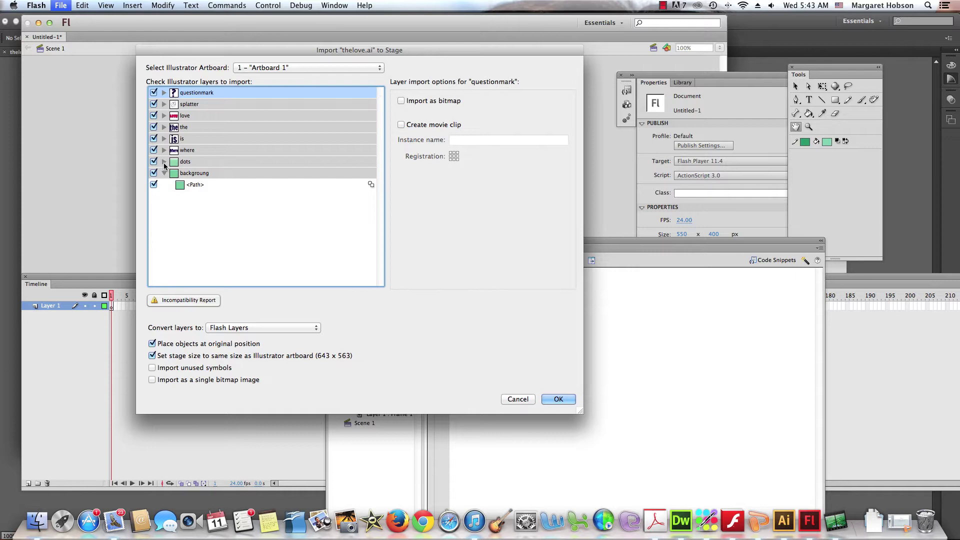
{"action": "left_click", "coordinate": [164, 173]}
Set the questionmark layer to import as a movie clip with instance name 'questionmark'.
{"action": "left_click", "coordinate": [401, 125]}
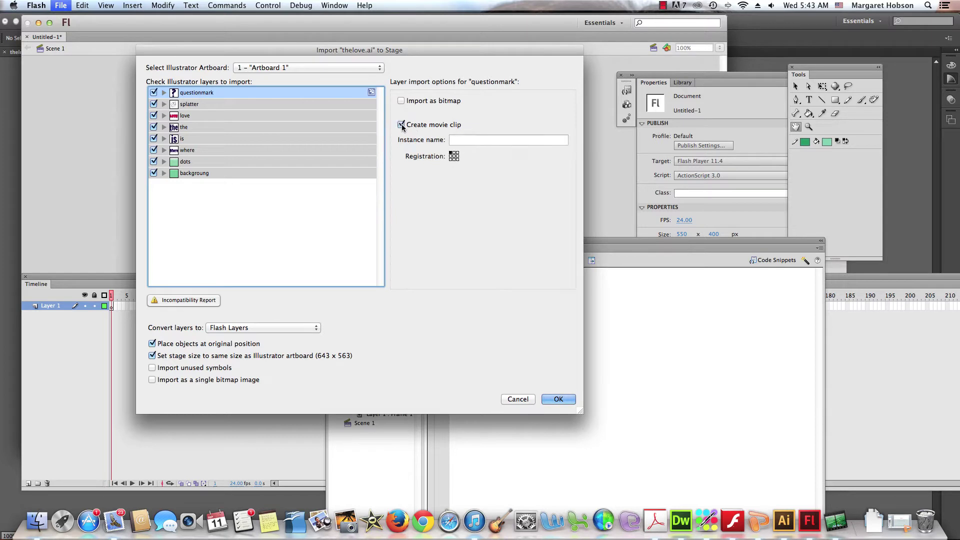
{"action": "left_click", "coordinate": [460, 140]}
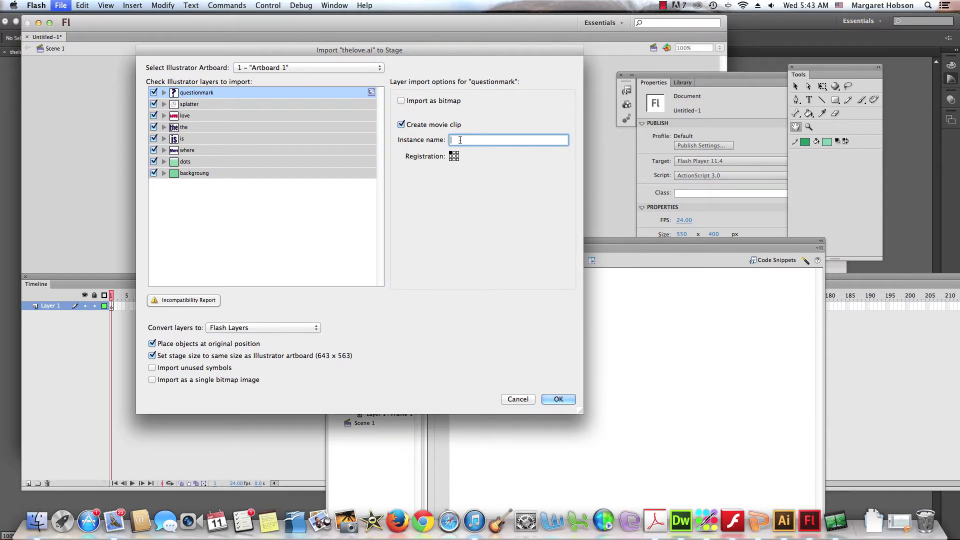
{"action": "type", "text": "u"}
{"action": "key", "text": "BackSpace"}
{"action": "type", "text": "questionmark"}
Select all layers from splatter to backgroung, make them movie clips, and confirm the import.
{"action": "left_click", "coordinate": [213, 104]}
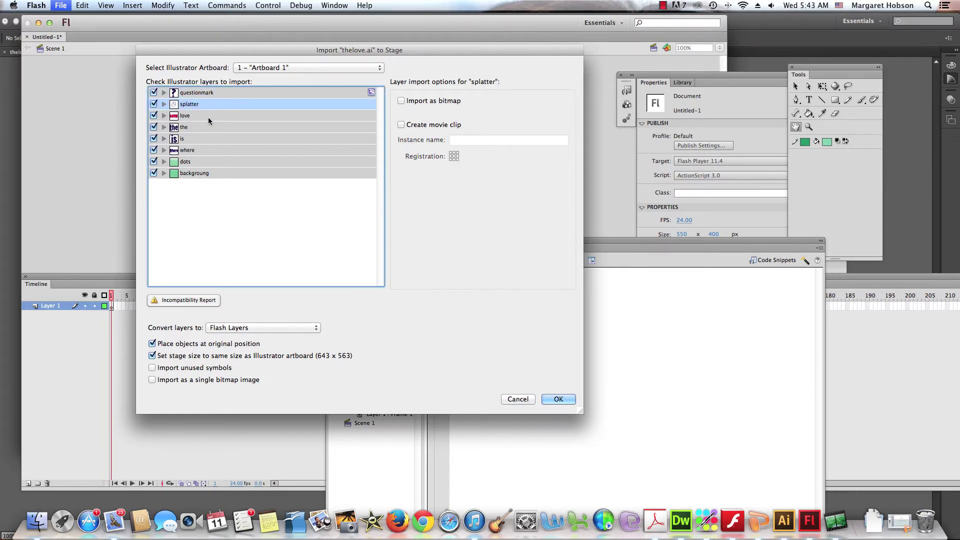
{"action": "left_click", "coordinate": [209, 121], "text": "shift"}
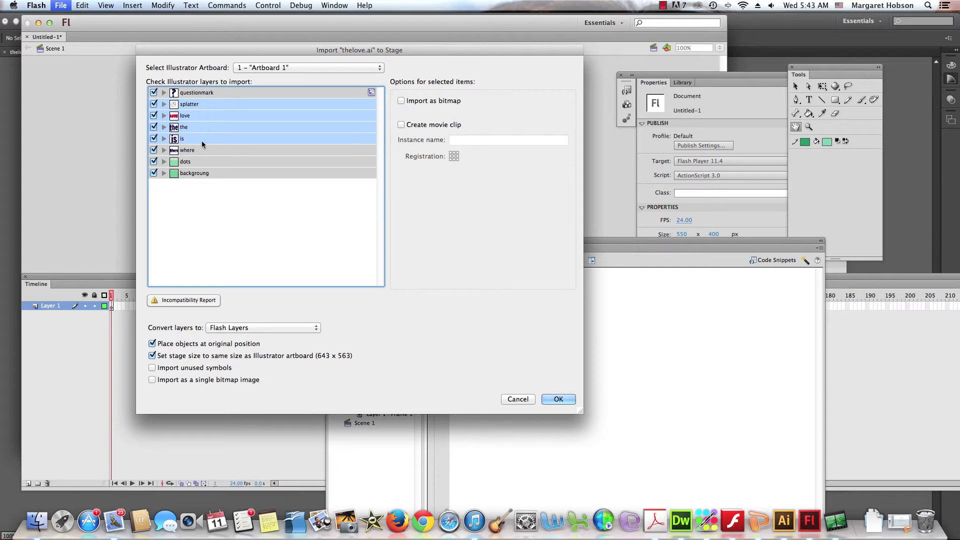
{"action": "left_click", "coordinate": [197, 173], "text": "shift"}
{"action": "left_click", "coordinate": [402, 125]}
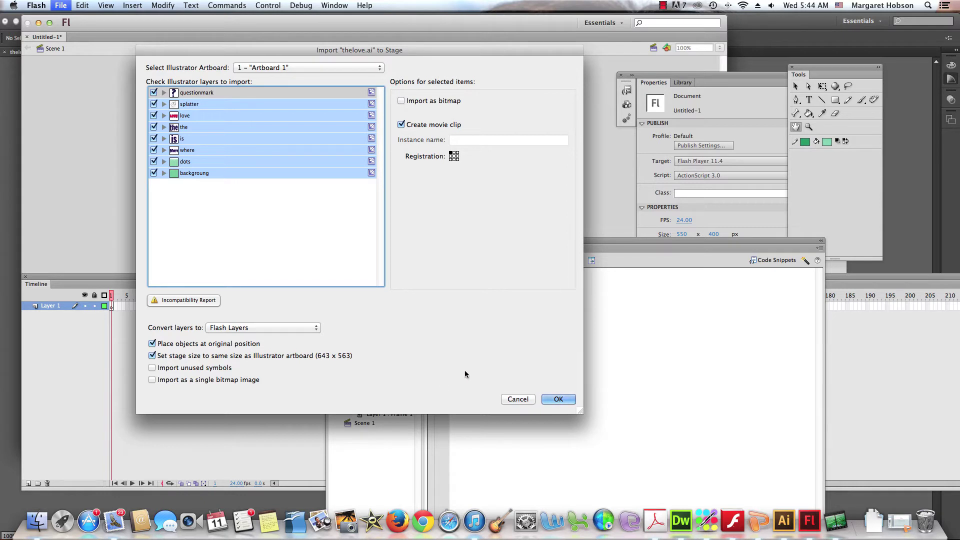
{"action": "left_click", "coordinate": [558, 399]}
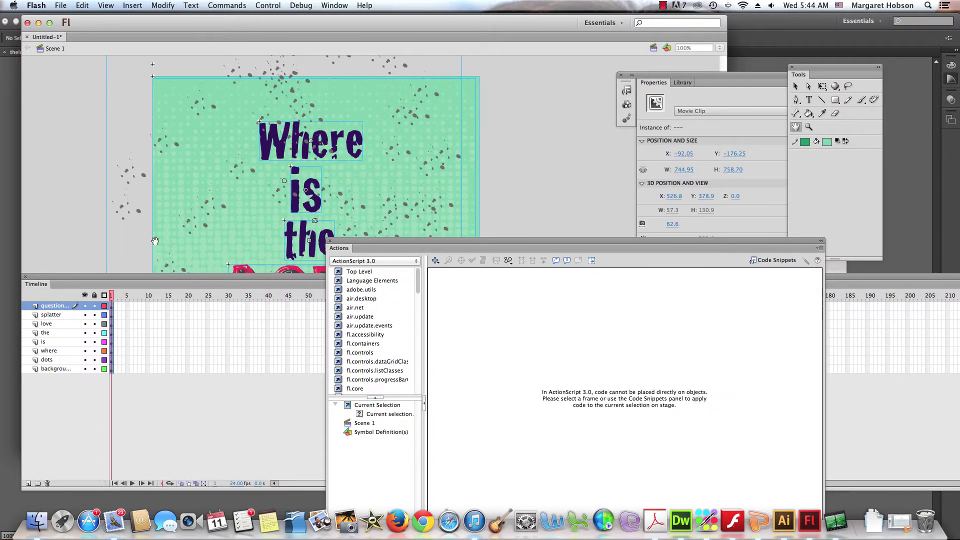
Undock the Timeline into a floating panel and place it lower on the screen.
{"action": "left_click_drag", "start_coordinate": [112, 277], "coordinate": [189, 228]}
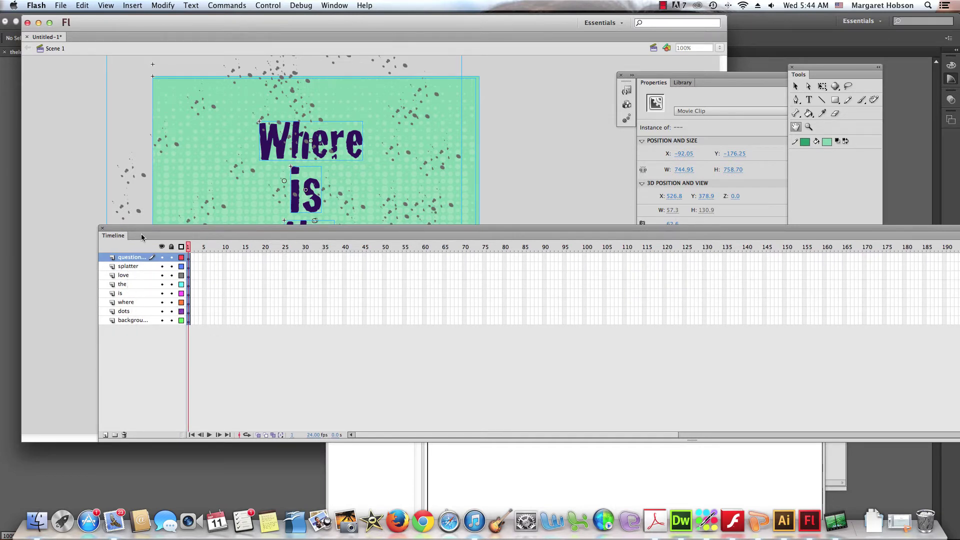
{"action": "left_click_drag", "start_coordinate": [142, 226], "coordinate": [88, 263]}
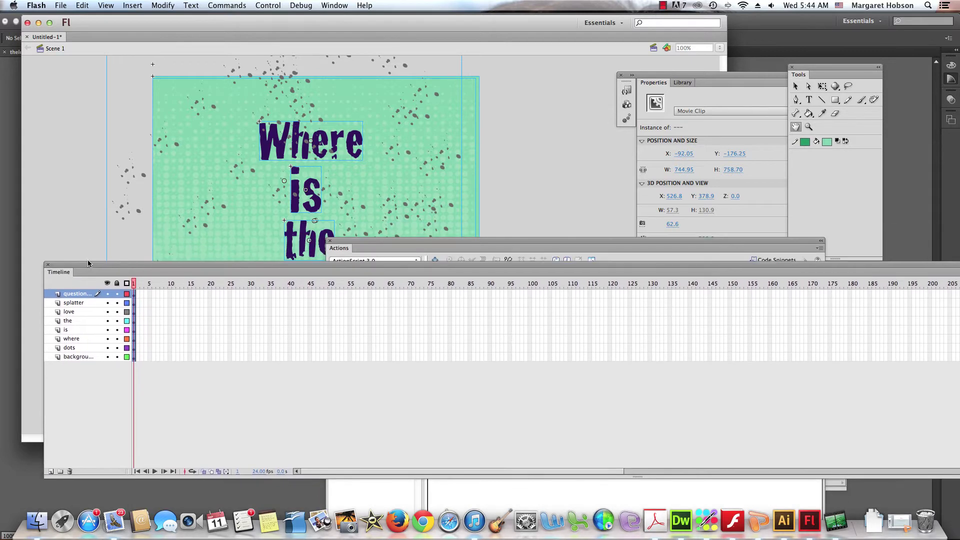
Open the Library, expand thelove.ai, and preview the where, the and splatter symbols.
{"action": "left_click", "coordinate": [681, 85]}
{"action": "left_click", "coordinate": [682, 85]}
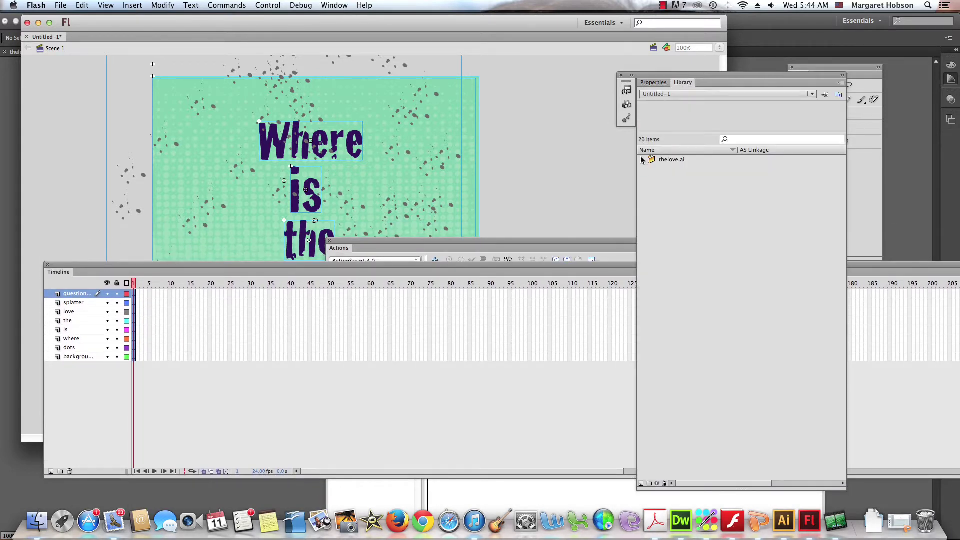
{"action": "left_click", "coordinate": [642, 160]}
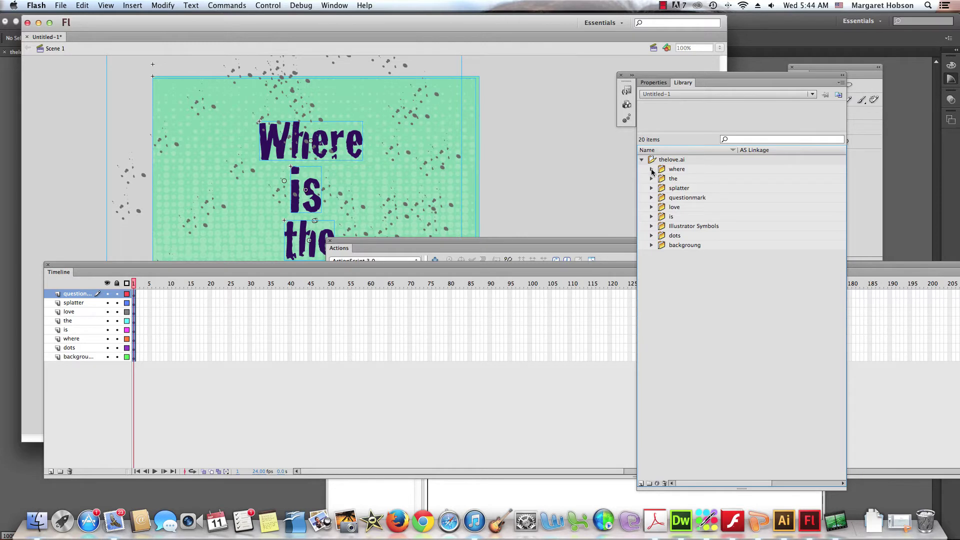
{"action": "left_click", "coordinate": [652, 170]}
{"action": "left_click", "coordinate": [683, 180]}
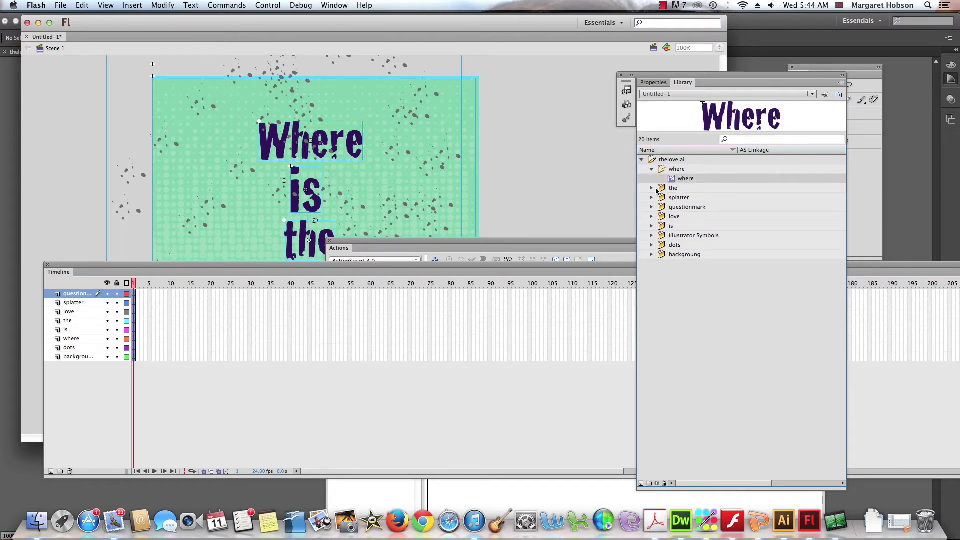
{"action": "left_click", "coordinate": [652, 188]}
{"action": "left_click", "coordinate": [683, 198]}
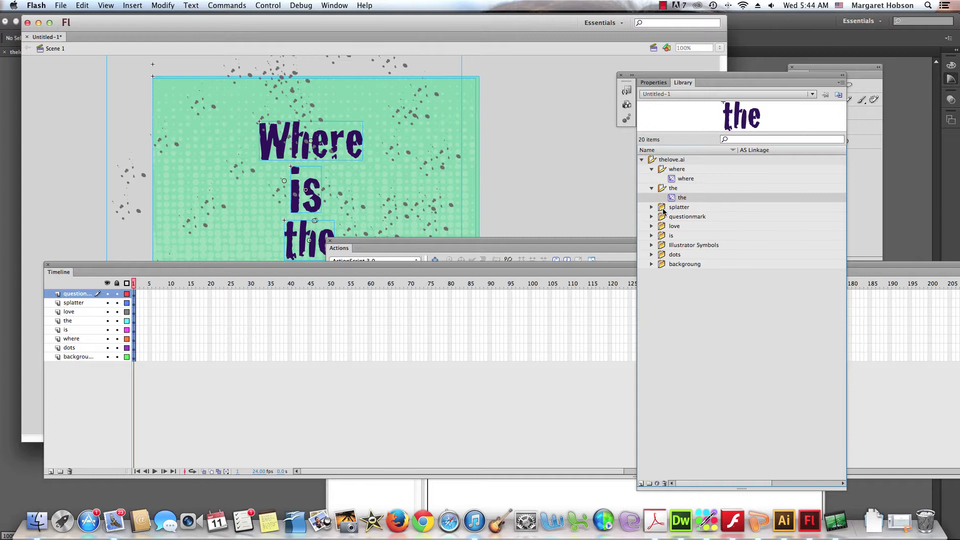
{"action": "left_click", "coordinate": [651, 208]}
{"action": "left_click", "coordinate": [683, 217]}
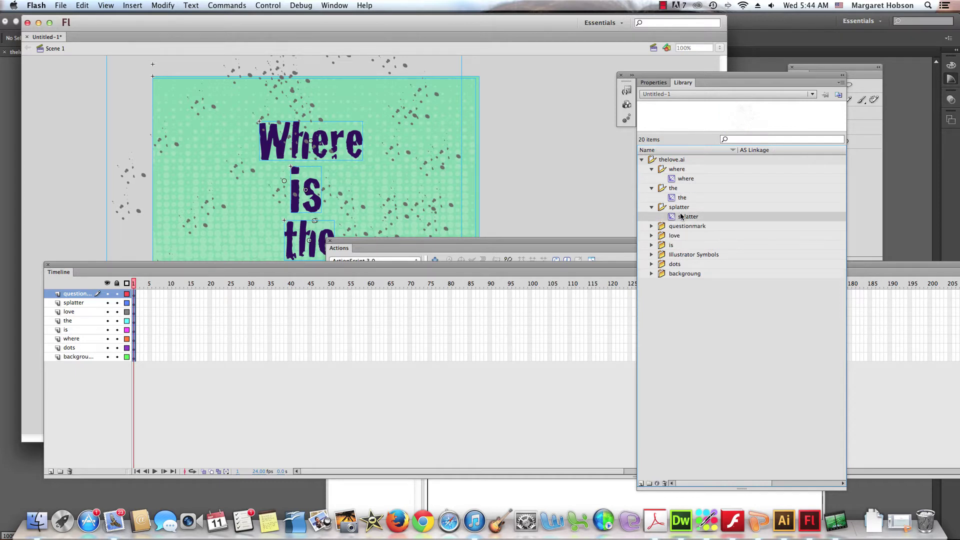
Expand the questionmark, love, is, Illustrator Symbols, dots and backgroung folders, previewing their symbols.
{"action": "left_click", "coordinate": [651, 226]}
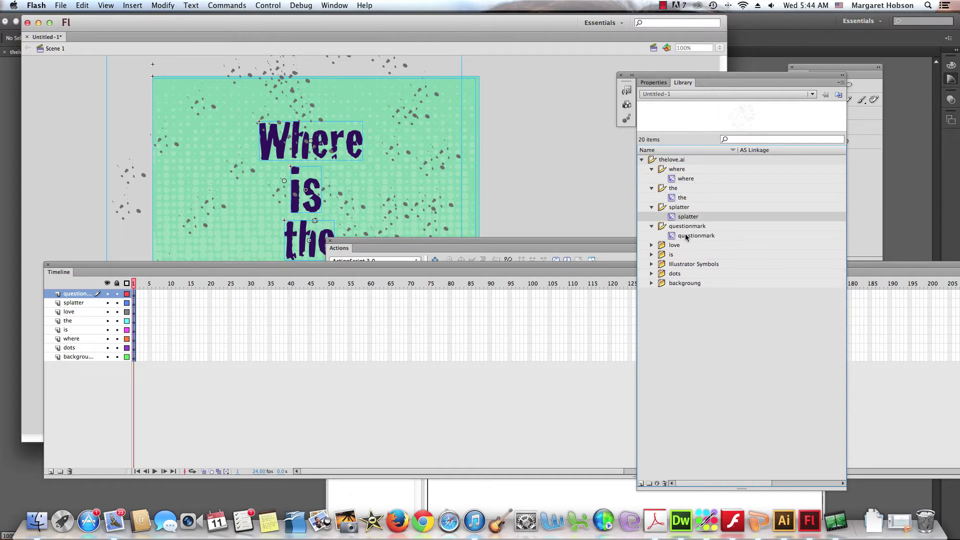
{"action": "left_click", "coordinate": [685, 236]}
{"action": "left_click", "coordinate": [651, 245]}
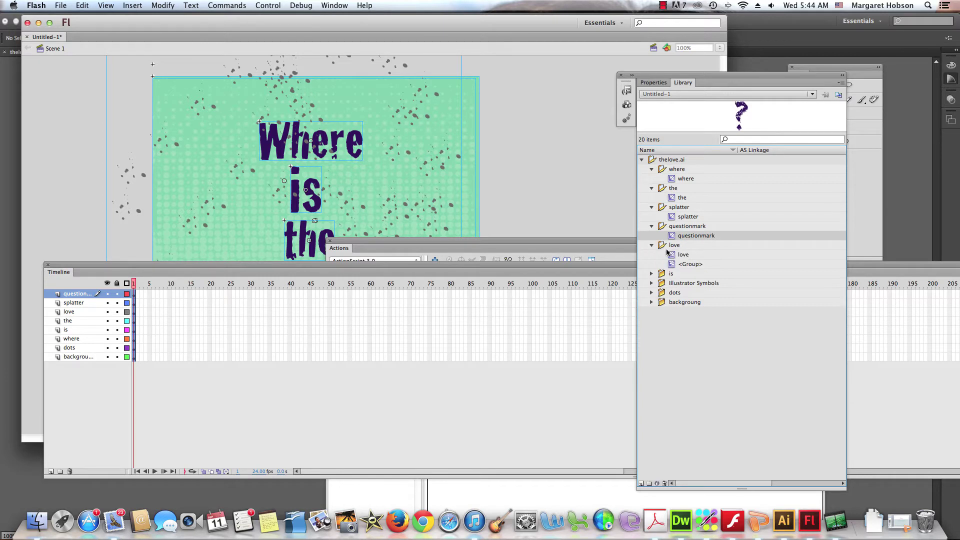
{"action": "left_click", "coordinate": [674, 255]}
{"action": "left_click", "coordinate": [652, 273]}
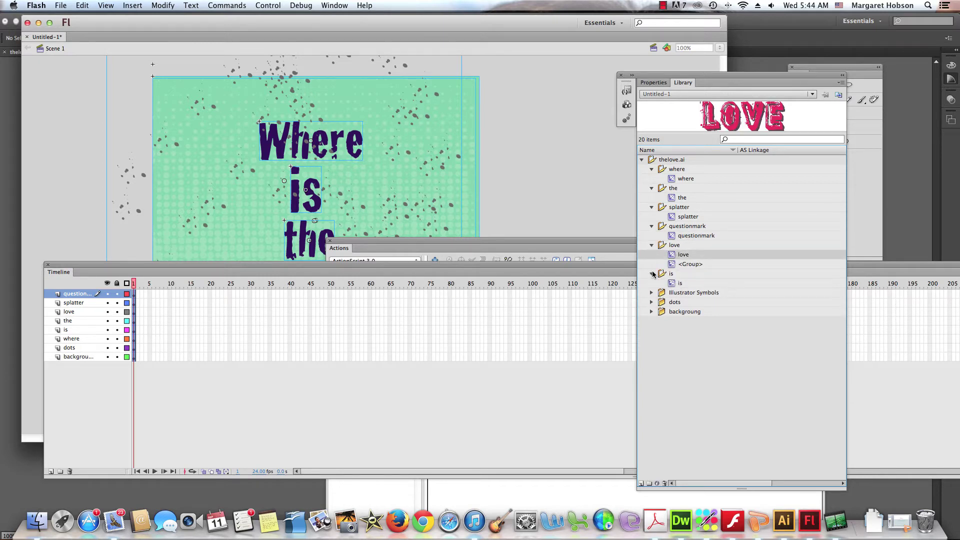
{"action": "left_click", "coordinate": [671, 284]}
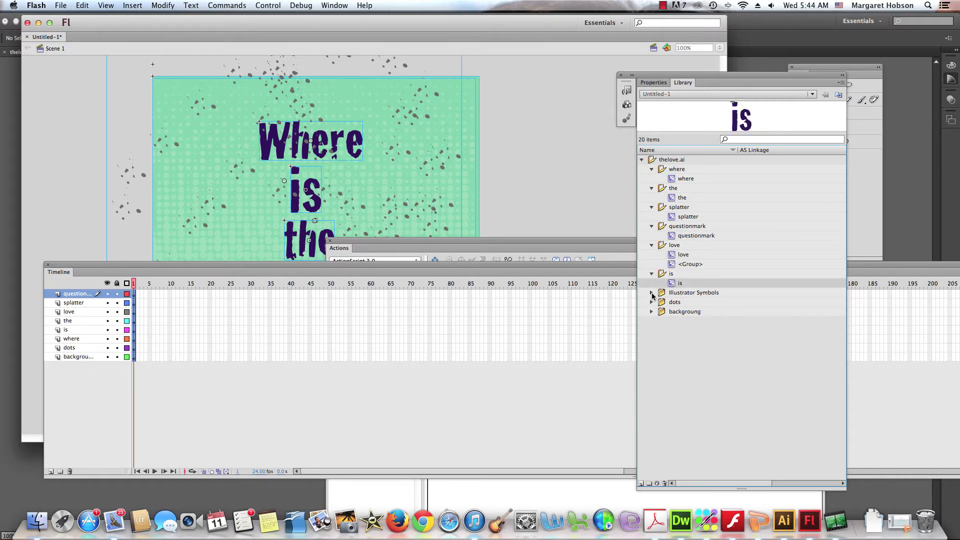
{"action": "left_click", "coordinate": [652, 293]}
{"action": "left_click", "coordinate": [678, 304]}
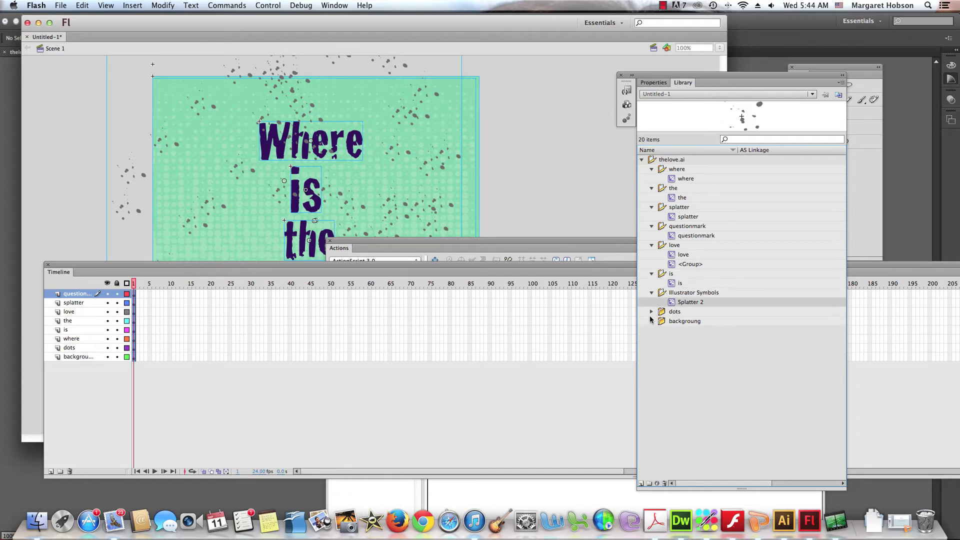
{"action": "left_click", "coordinate": [651, 312]}
{"action": "left_click", "coordinate": [651, 331]}
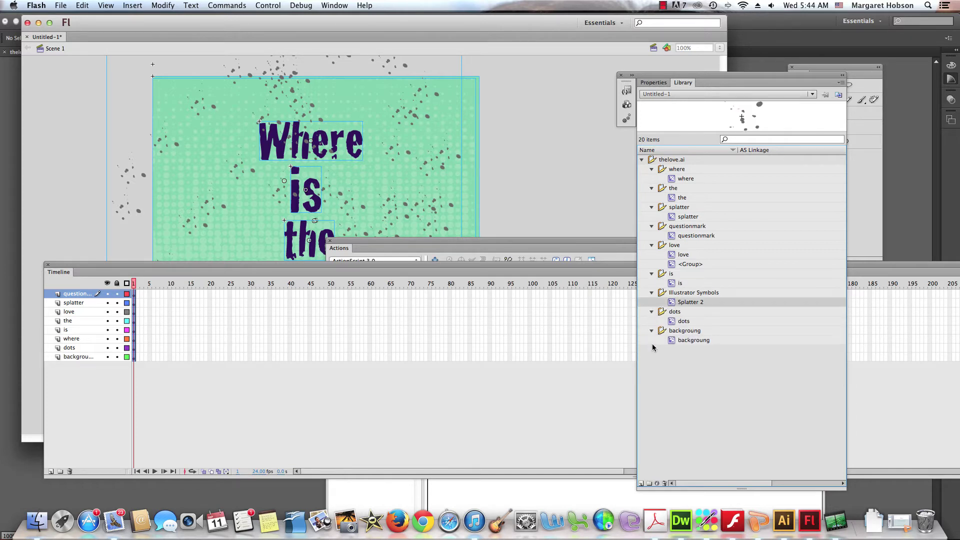
{"action": "left_click", "coordinate": [660, 360]}
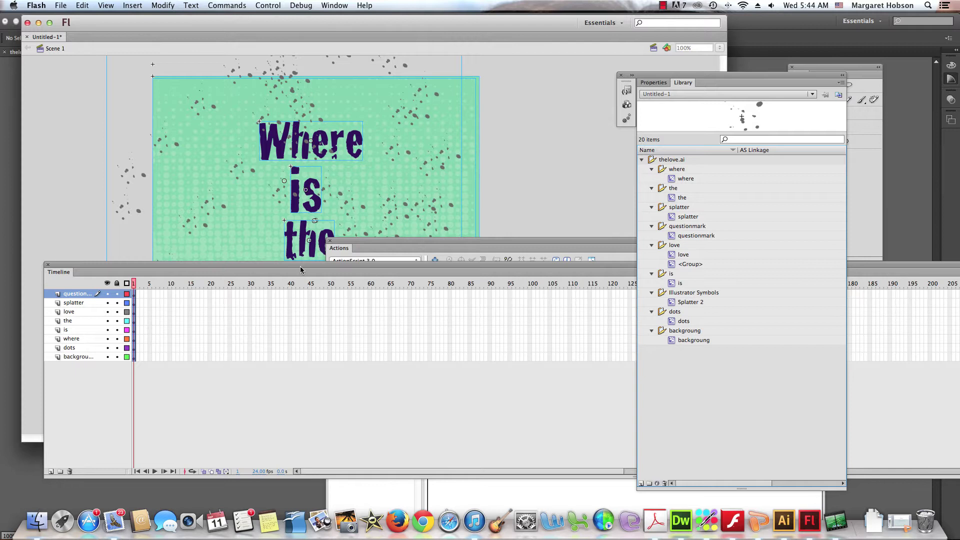
Select frame 180 across all eight layers and insert frames (F5) to extend them there.
{"action": "left_click_drag", "start_coordinate": [303, 265], "coordinate": [300, 170]}
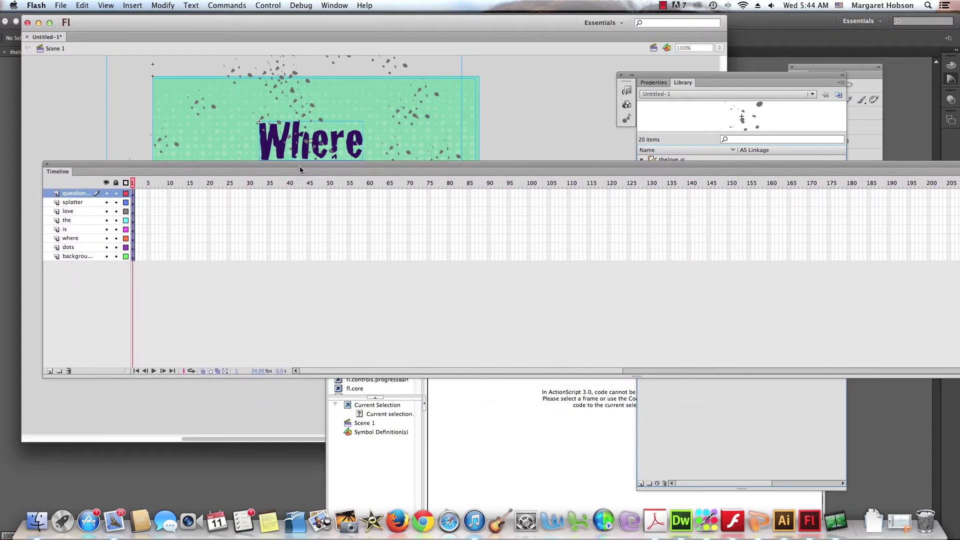
{"action": "left_click", "coordinate": [849, 193]}
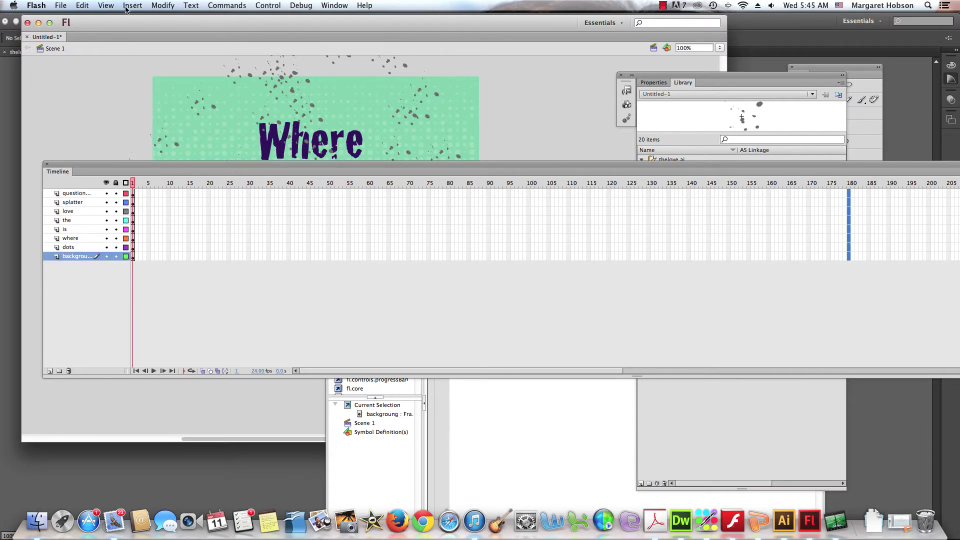
{"action": "left_click", "coordinate": [127, 6]}
{"action": "mouse_move", "coordinate": [165, 68]}
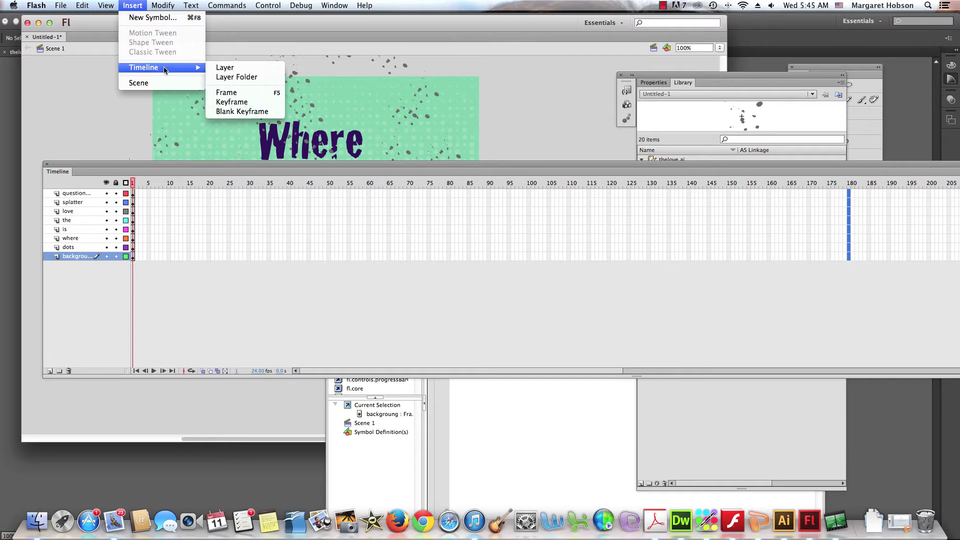
{"action": "left_click", "coordinate": [226, 93]}
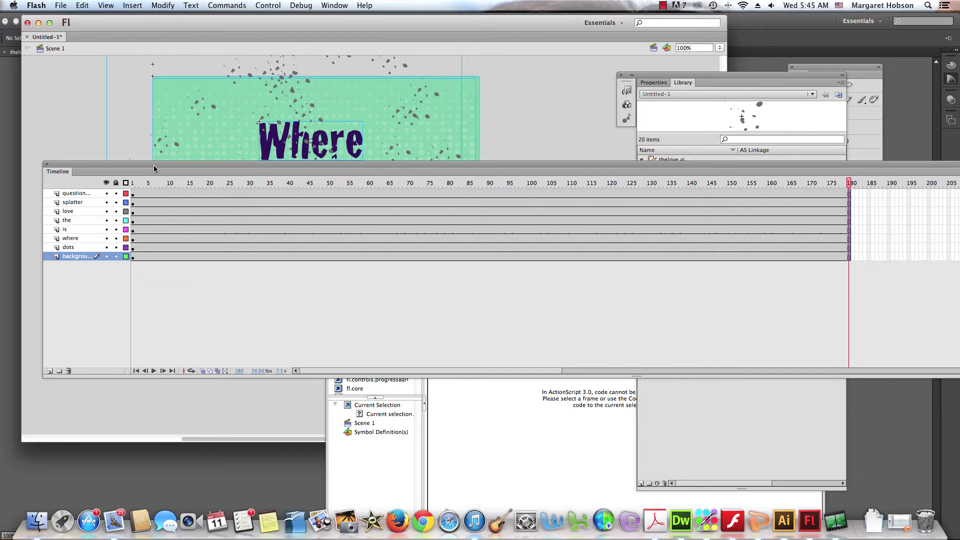
Hide the where, is, the and splatter layers, unhide dots, and select its frame 1.
{"action": "left_click_drag", "start_coordinate": [153, 168], "coordinate": [179, 207]}
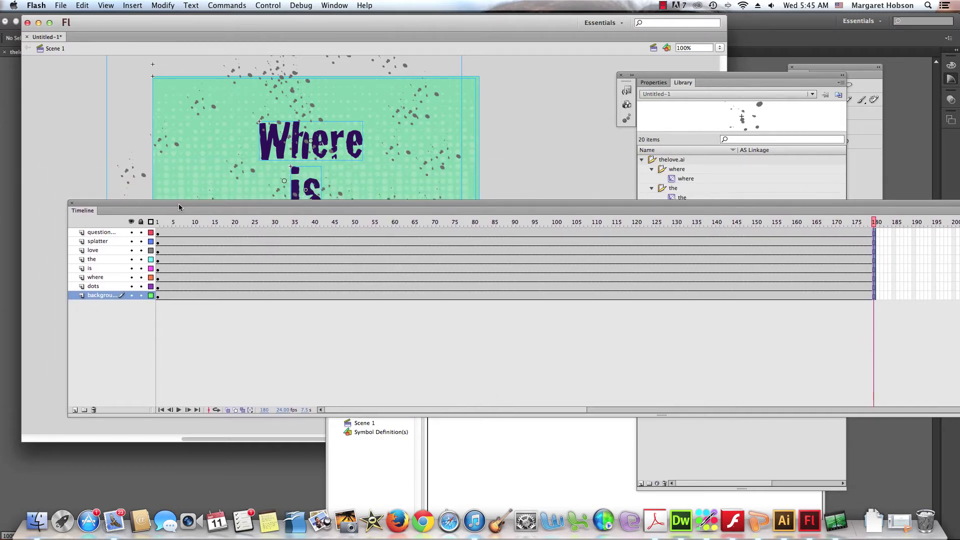
{"action": "left_click", "coordinate": [131, 277]}
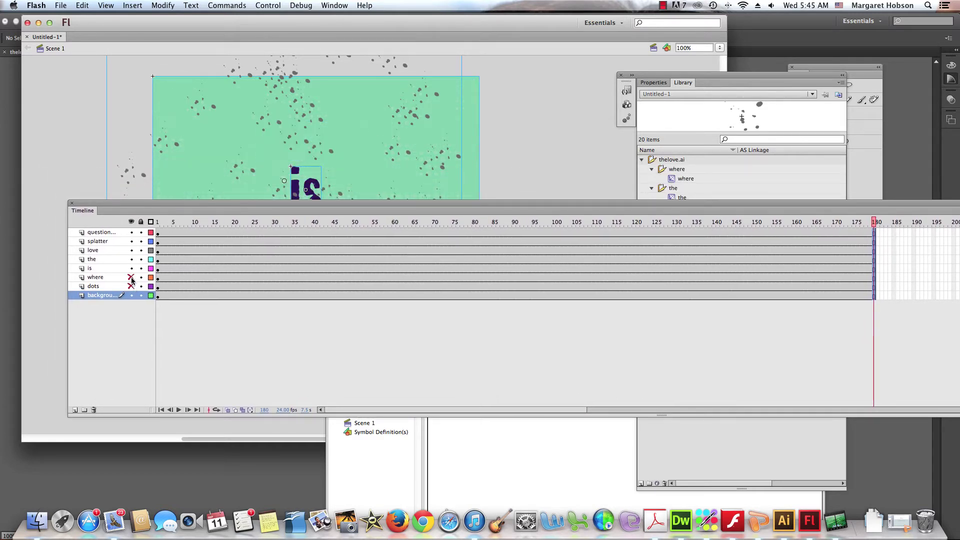
{"action": "left_click", "coordinate": [131, 268]}
{"action": "left_click", "coordinate": [132, 259]}
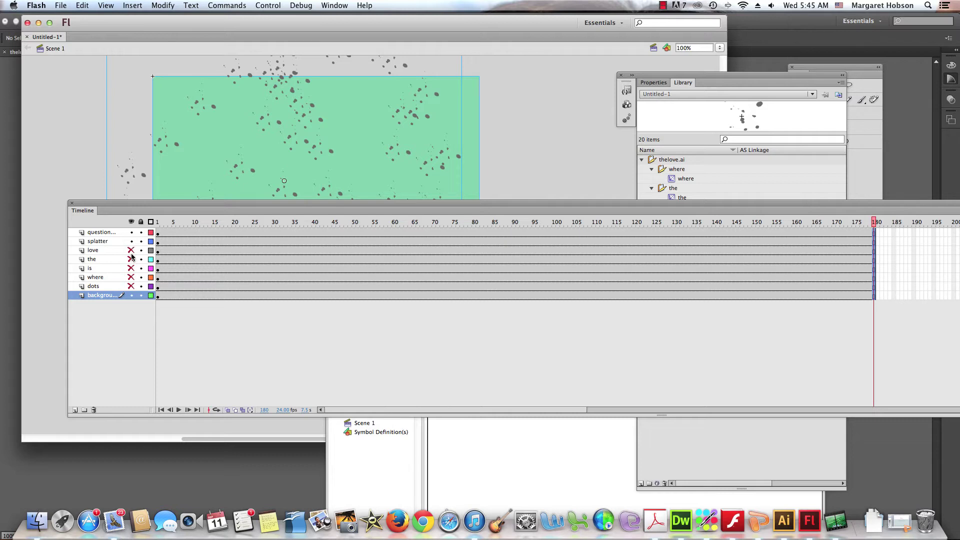
{"action": "left_click", "coordinate": [131, 241]}
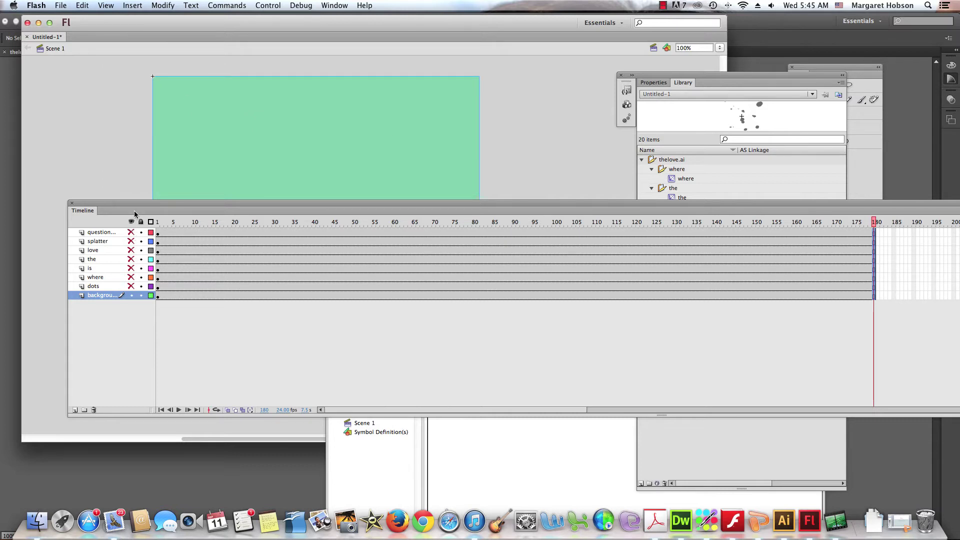
{"action": "left_click_drag", "start_coordinate": [134, 206], "coordinate": [112, 284]}
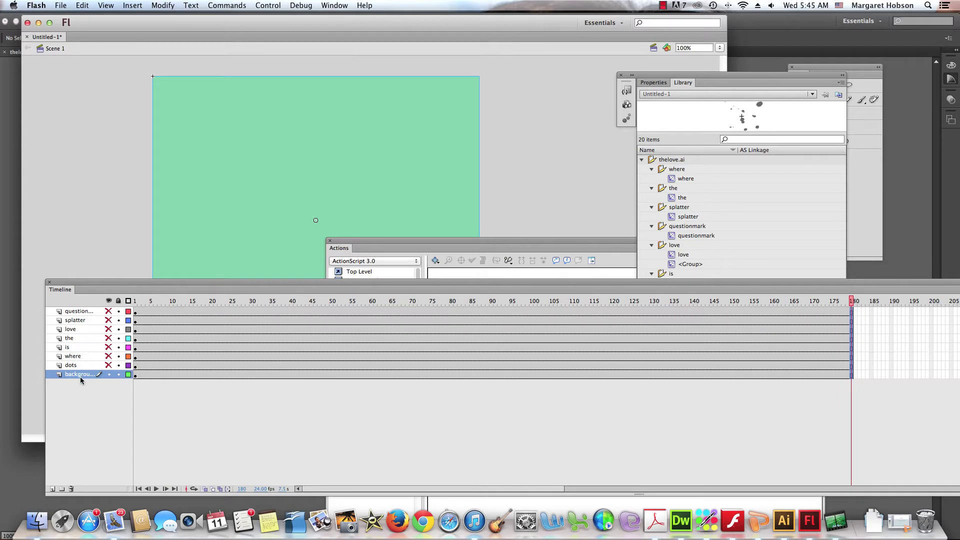
{"action": "left_click", "coordinate": [108, 365]}
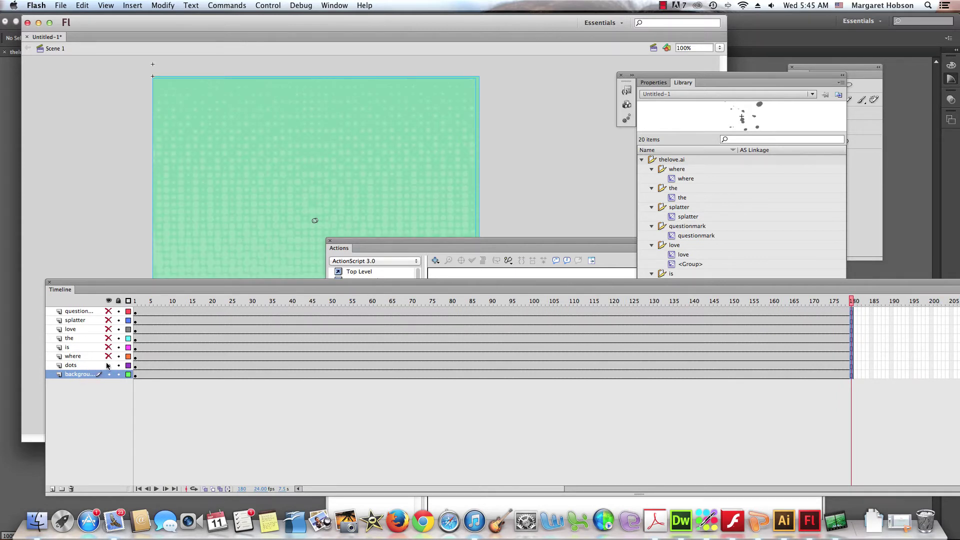
{"action": "left_click", "coordinate": [135, 365]}
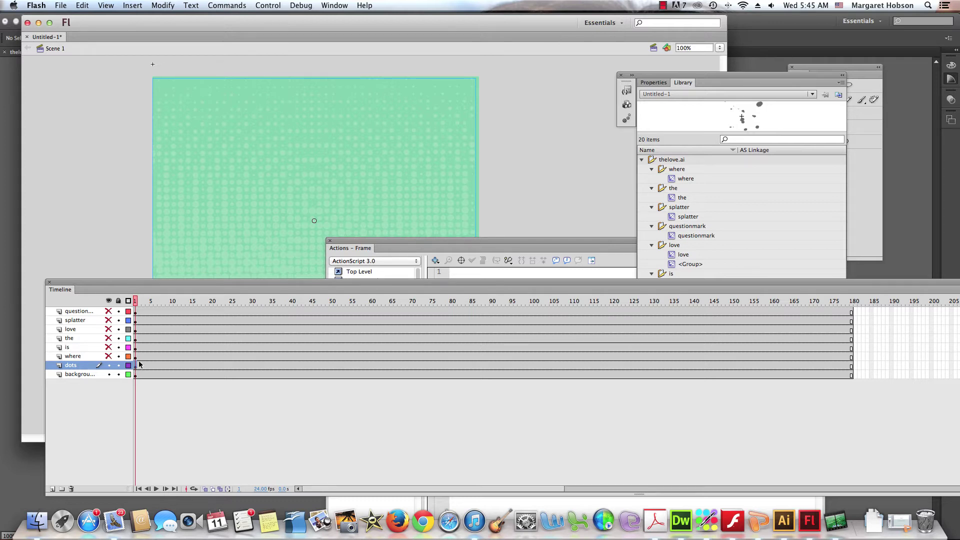
Convert the dots layer to a motion tween and show its Properties panel.
{"action": "left_click", "coordinate": [133, 5]}
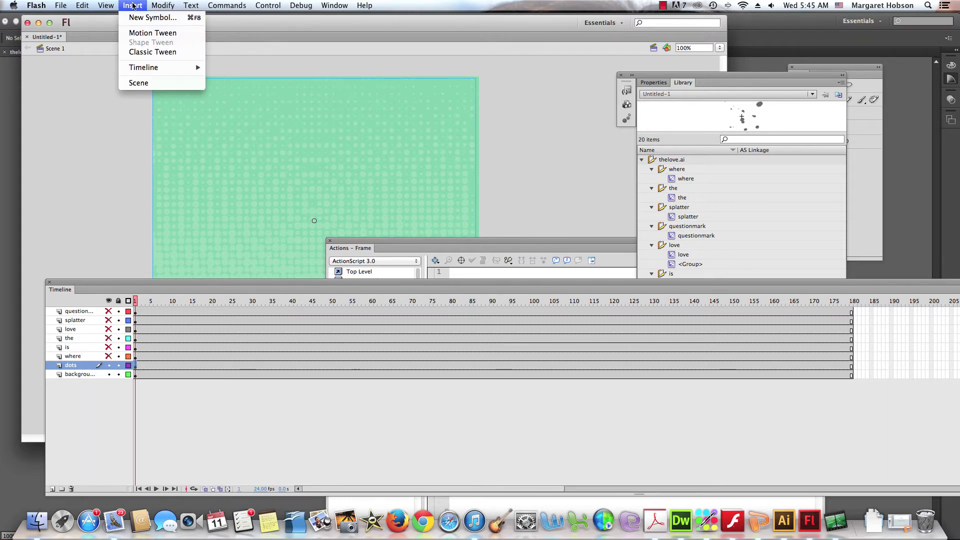
{"action": "left_click", "coordinate": [151, 32]}
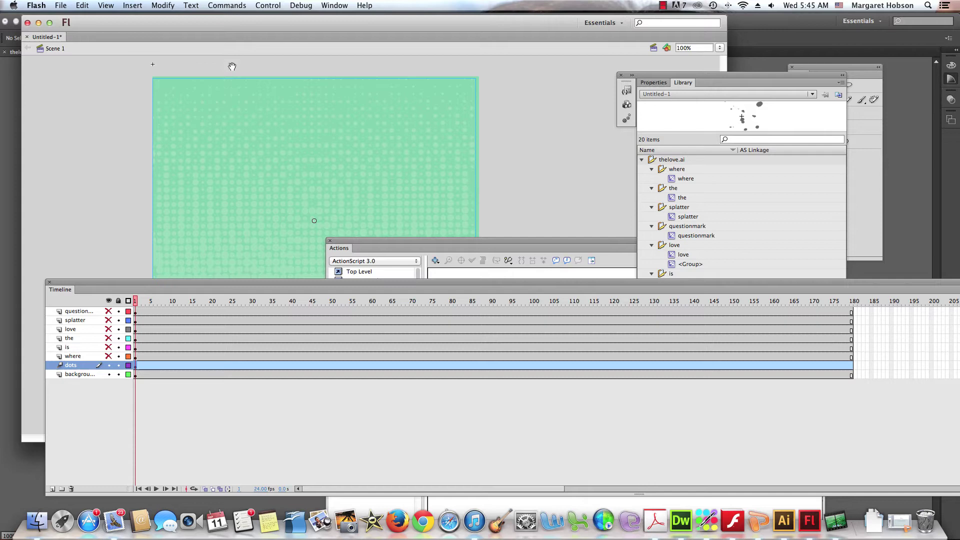
{"action": "left_click", "coordinate": [336, 6]}
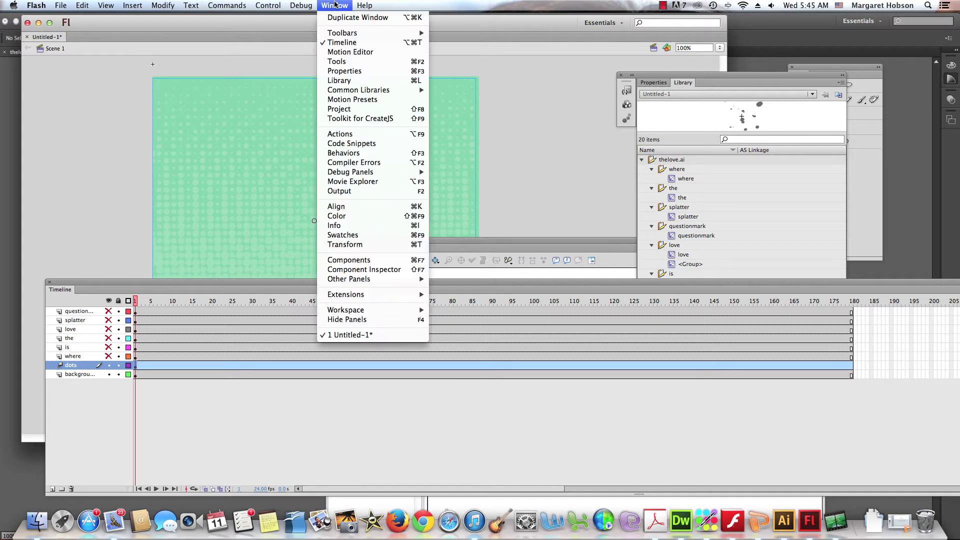
{"action": "left_click", "coordinate": [655, 84]}
{"action": "left_click", "coordinate": [656, 84]}
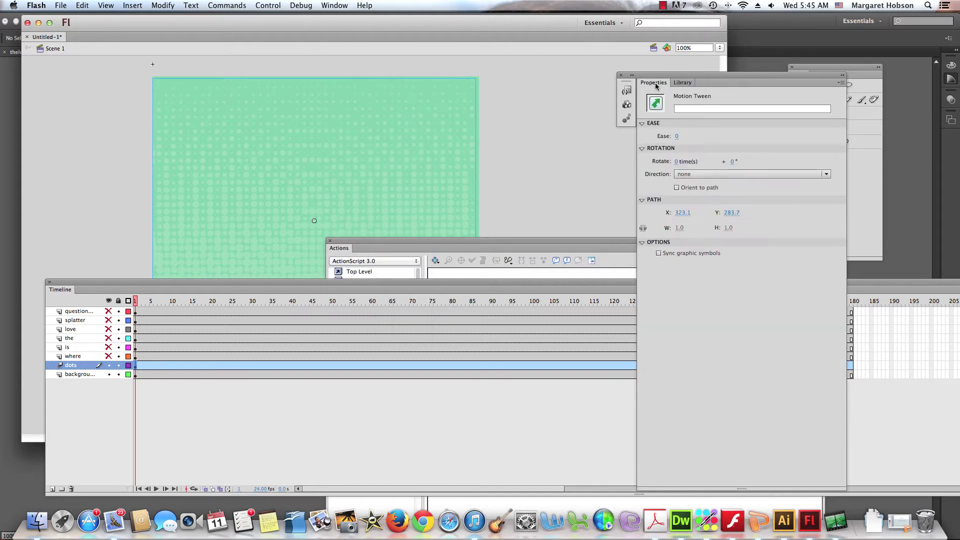
Set the dots clip's Color Effect to Alpha at 0% so the dots start invisible.
{"action": "left_click", "coordinate": [326, 185]}
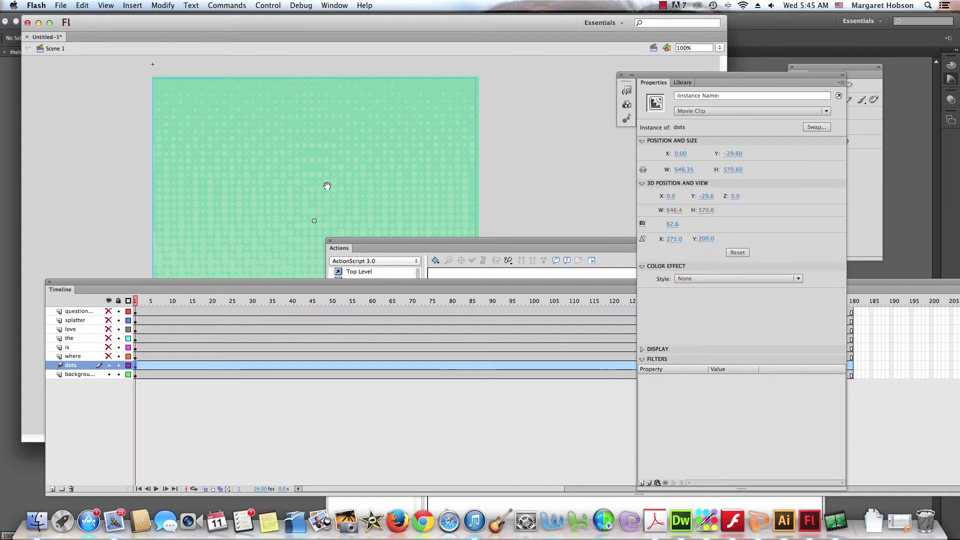
{"action": "left_click", "coordinate": [797, 279]}
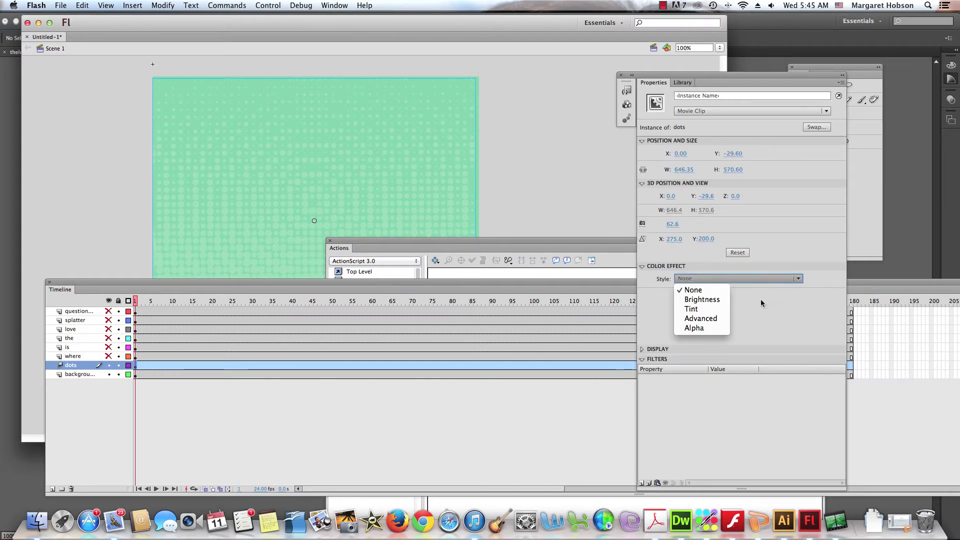
{"action": "left_click", "coordinate": [695, 327]}
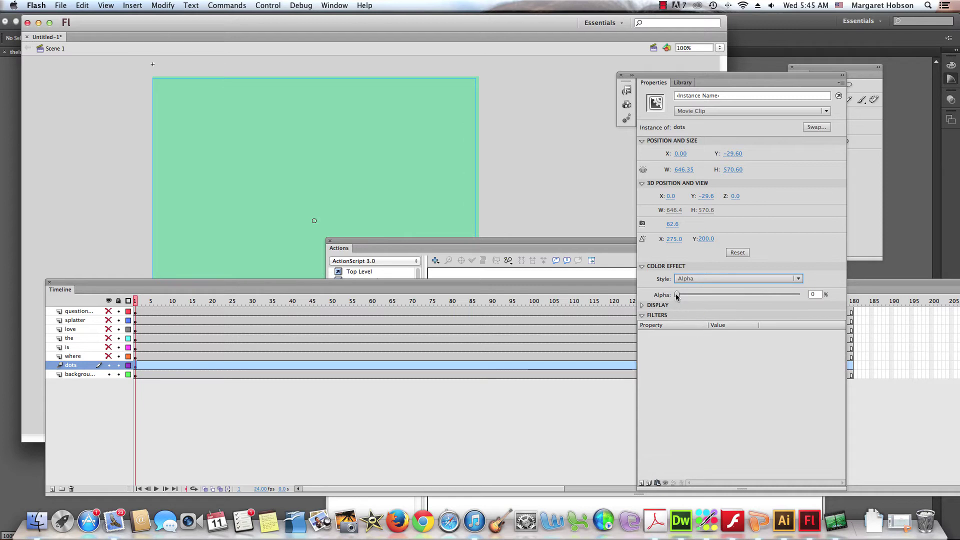
{"action": "left_click", "coordinate": [214, 365]}
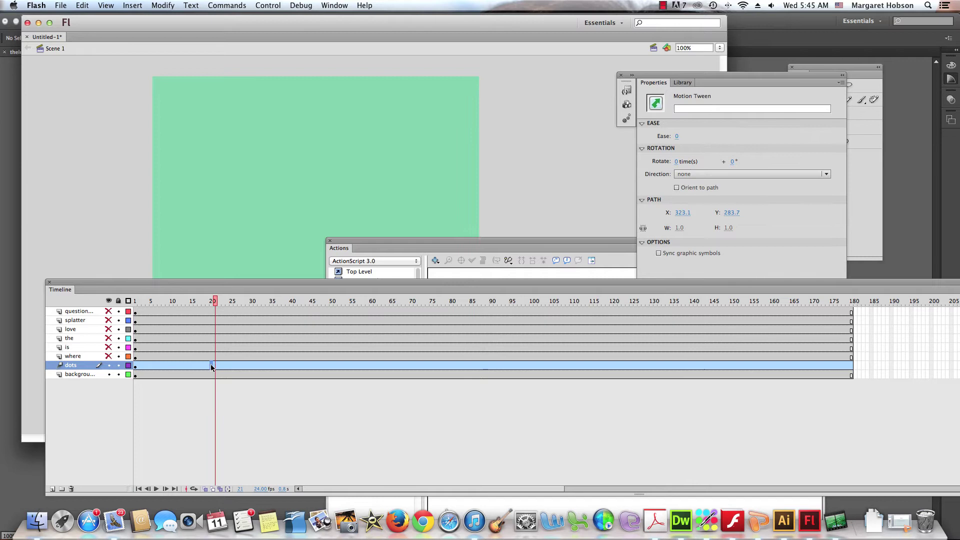
Add a keyframe at frame 20 and raise the dots' alpha to 50%.
{"action": "left_click", "coordinate": [210, 367]}
{"action": "left_click", "coordinate": [133, 6]}
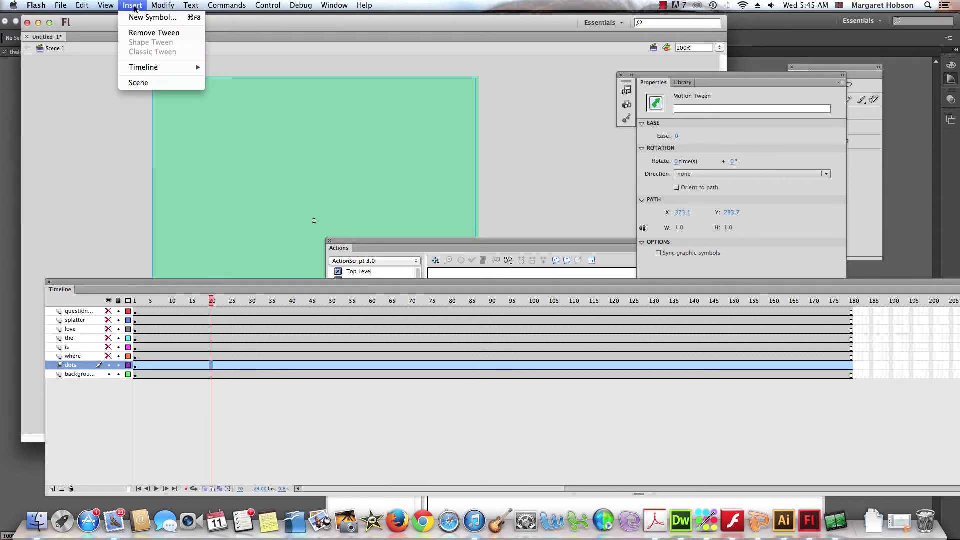
{"action": "mouse_move", "coordinate": [136, 67]}
{"action": "left_click", "coordinate": [229, 103]}
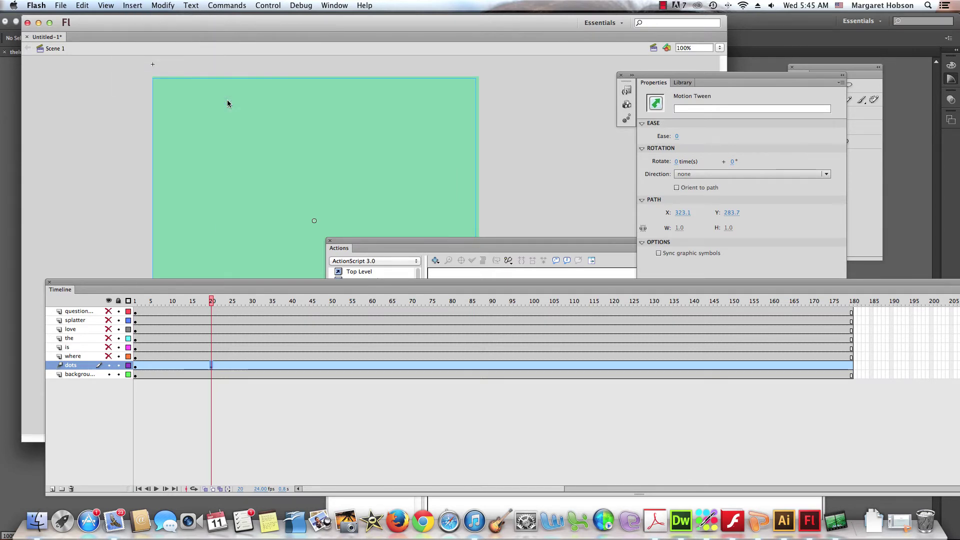
{"action": "left_click", "coordinate": [267, 212]}
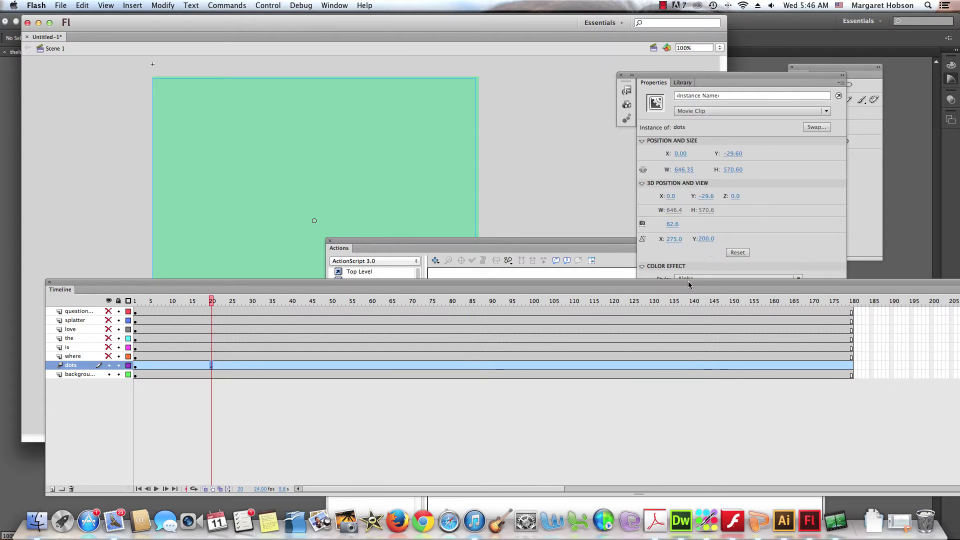
{"action": "left_click_drag", "start_coordinate": [688, 285], "coordinate": [740, 296]}
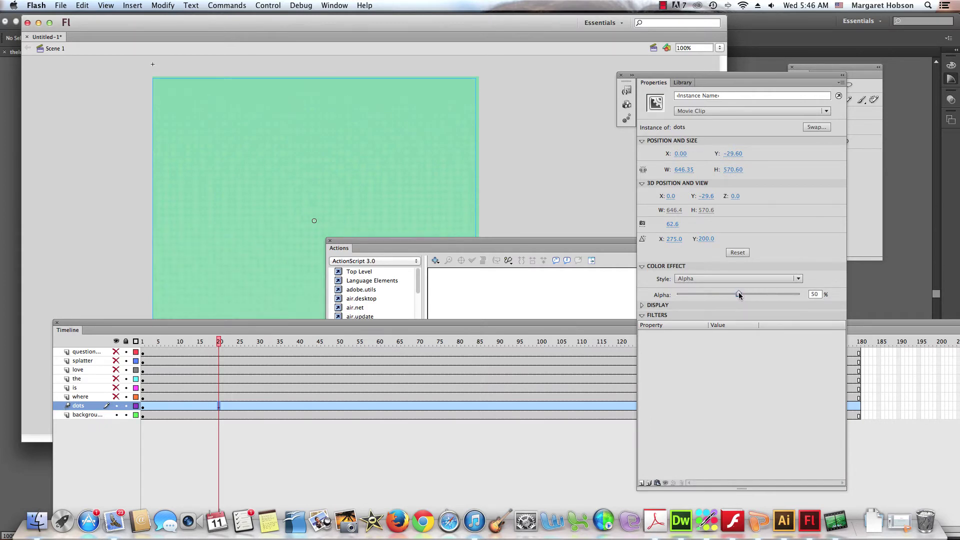
Set the dots to 100% alpha at frame 40 and scrub to preview the fade-in.
{"action": "left_click", "coordinate": [302, 407]}
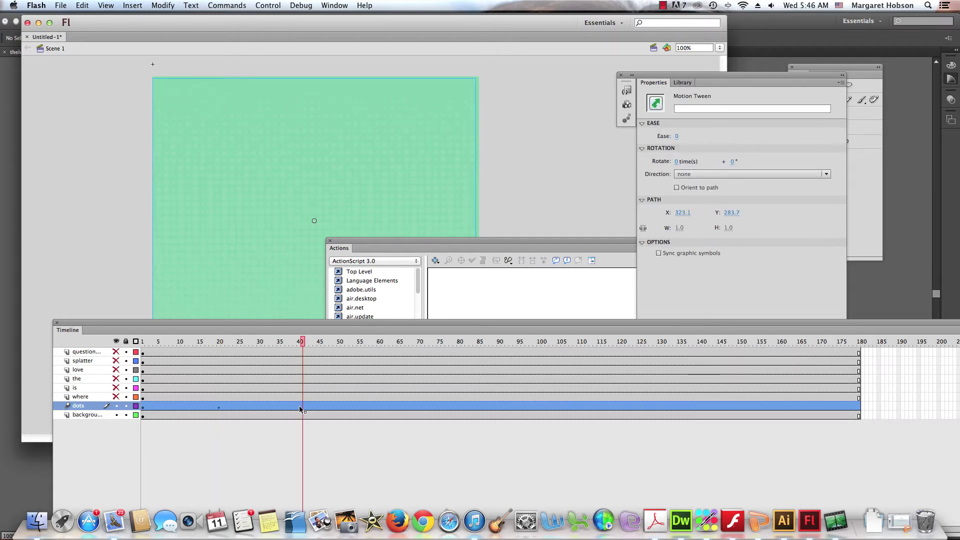
{"action": "left_click_drag", "start_coordinate": [254, 326], "coordinate": [246, 231]}
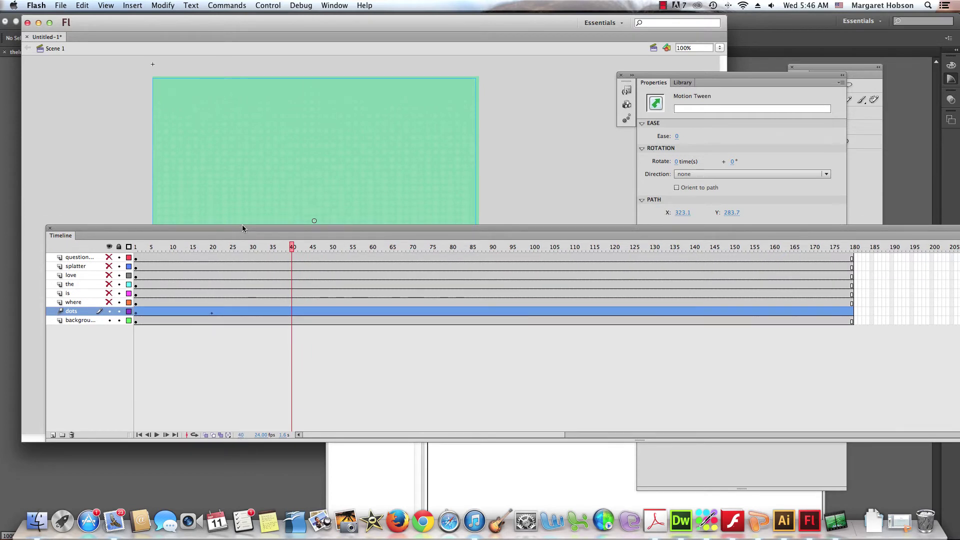
{"action": "left_click_drag", "start_coordinate": [243, 228], "coordinate": [234, 323]}
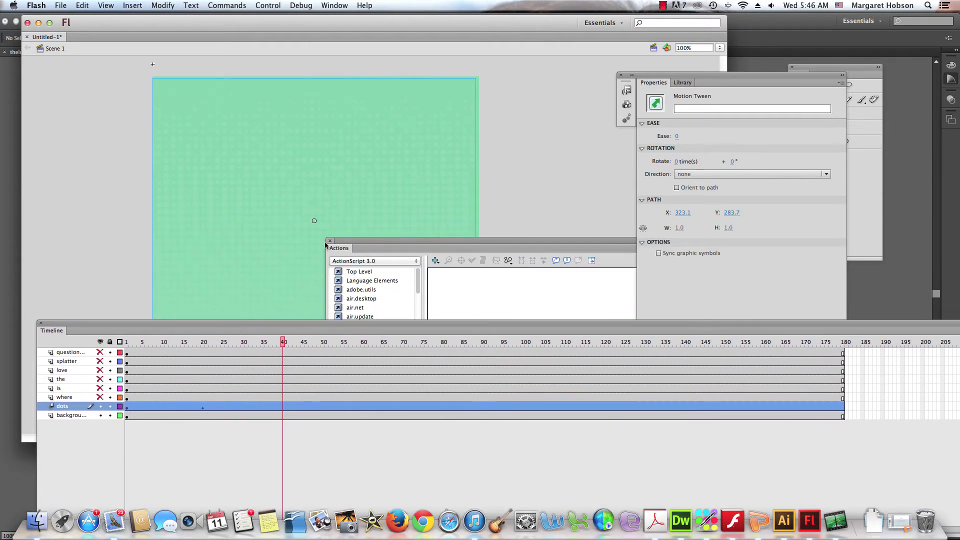
{"action": "left_click", "coordinate": [390, 183]}
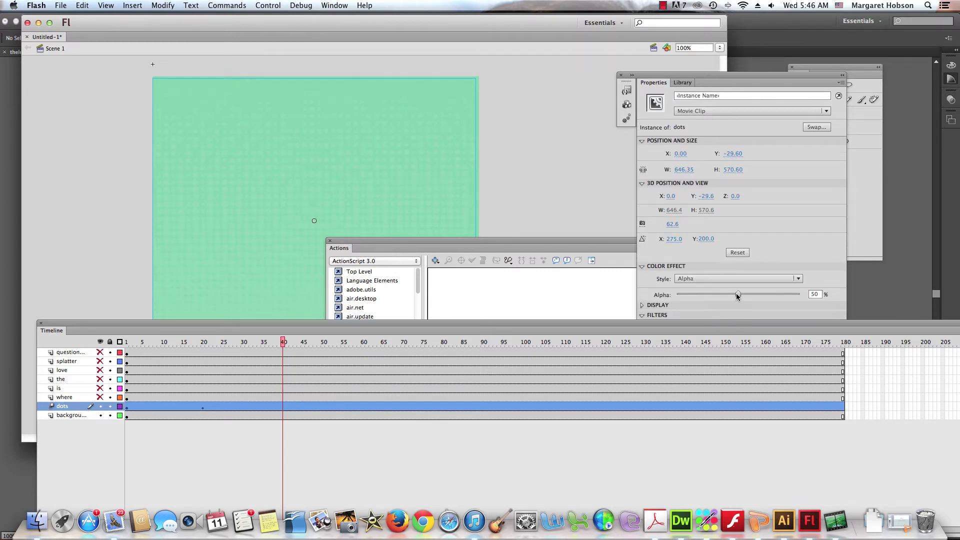
{"action": "left_click_drag", "start_coordinate": [737, 296], "coordinate": [817, 298]}
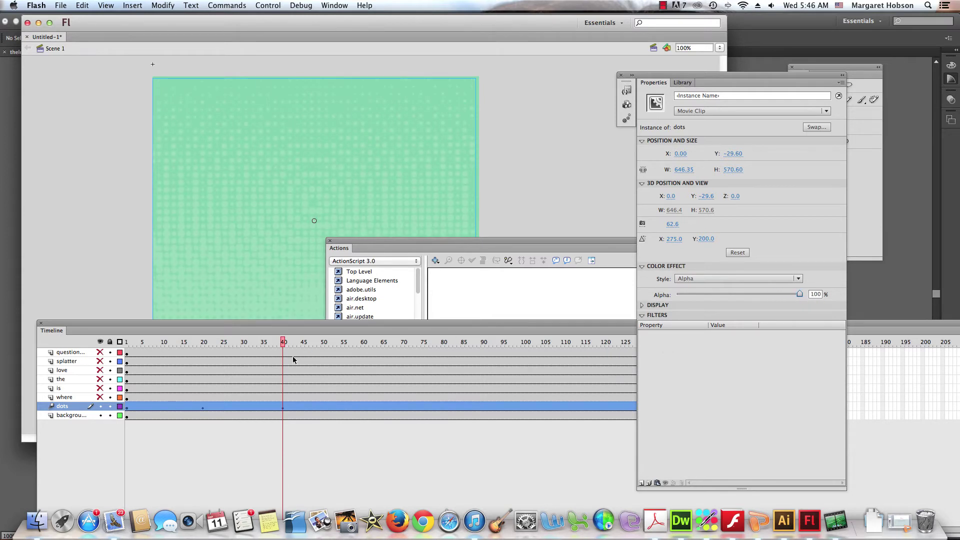
{"action": "mouse_move", "coordinate": [283, 345]}
{"action": "left_mouse_down"}
{"action": "mouse_move", "coordinate": [127, 346]}
{"action": "mouse_move", "coordinate": [283, 353]}
{"action": "left_mouse_up"}
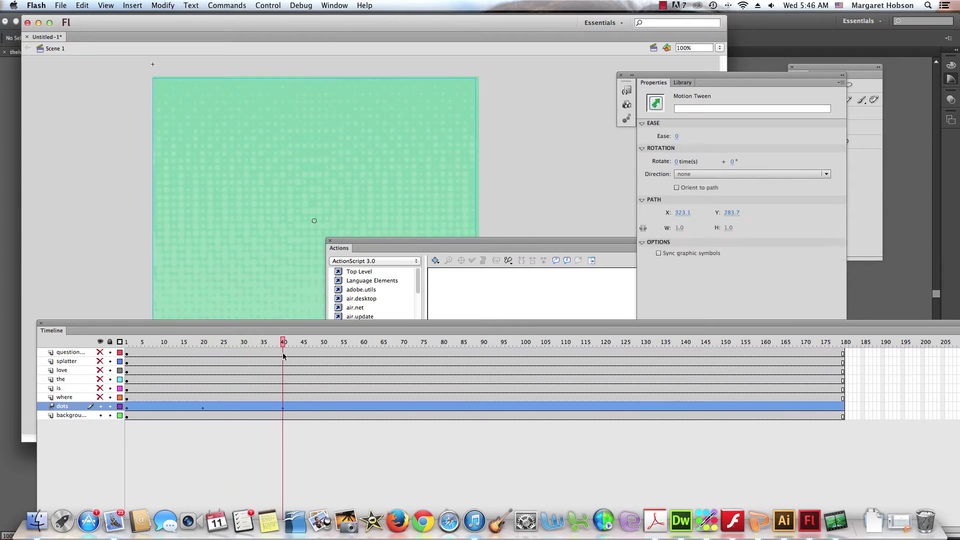
Unhide the where layer, move its keyframe from frame 1 to frame 40, and zoom to 50%.
{"action": "left_click", "coordinate": [100, 397]}
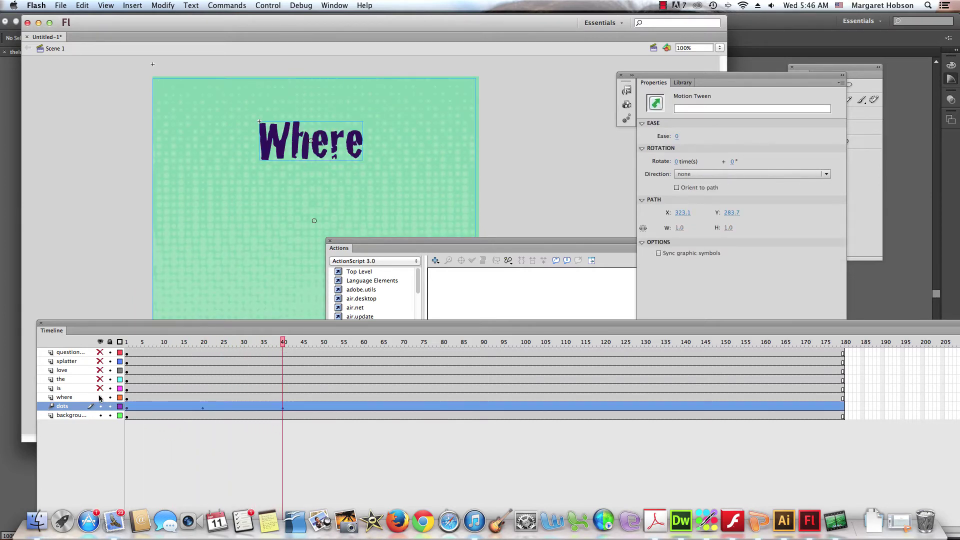
{"action": "left_click", "coordinate": [126, 399]}
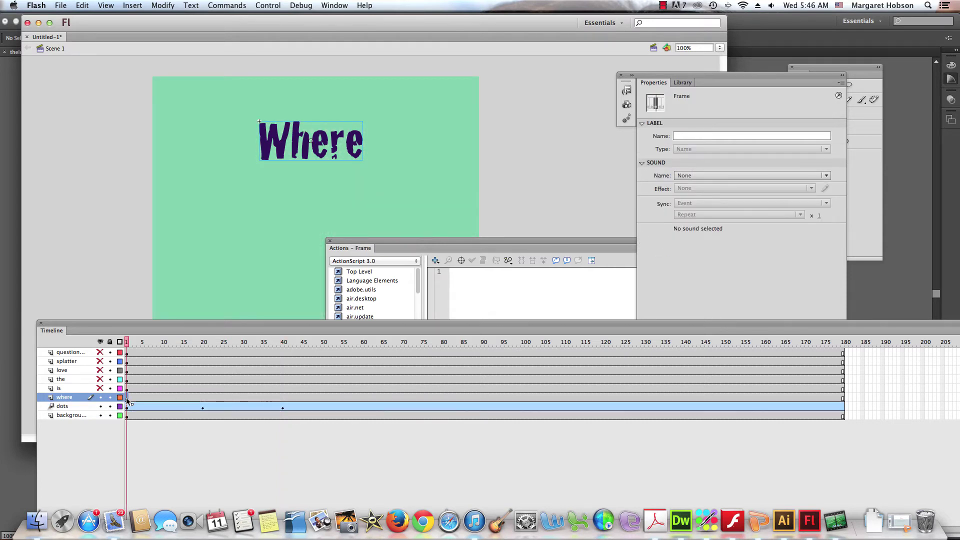
{"action": "left_click_drag", "start_coordinate": [127, 400], "coordinate": [282, 404]}
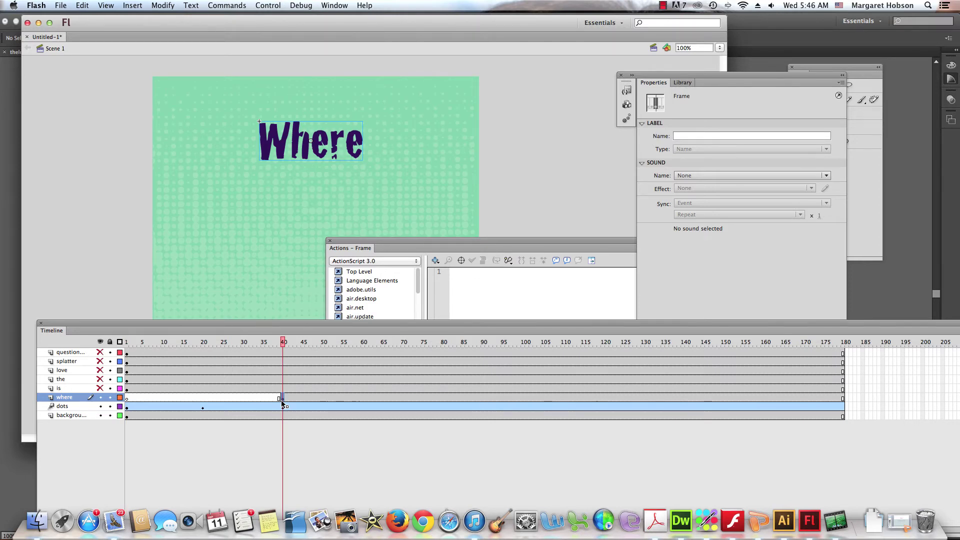
{"action": "left_click", "coordinate": [127, 400]}
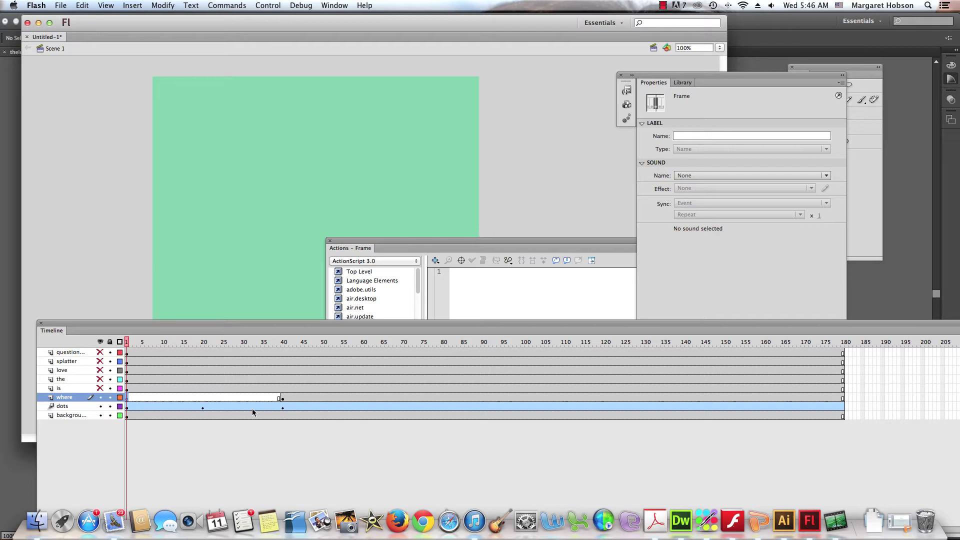
{"action": "left_click", "coordinate": [283, 399]}
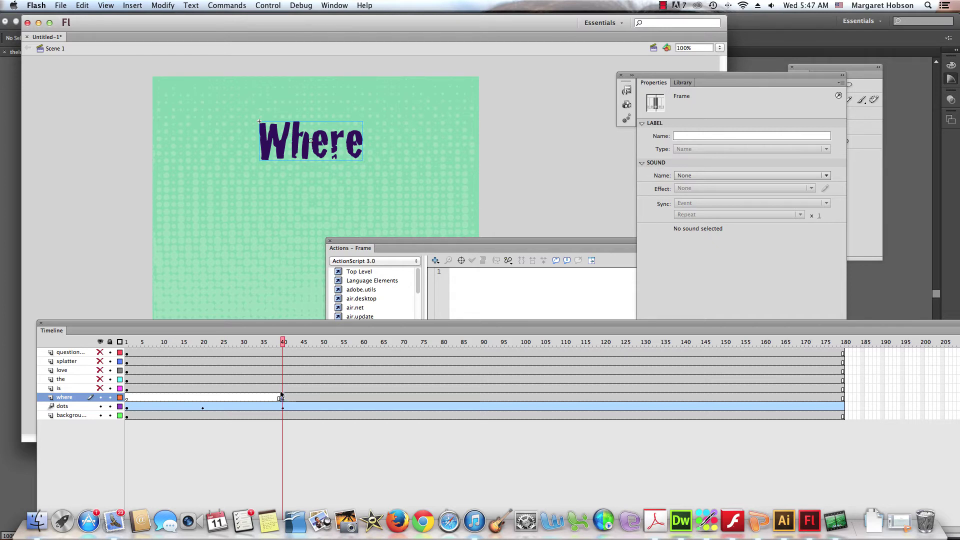
{"action": "key", "text": "super+minus"}
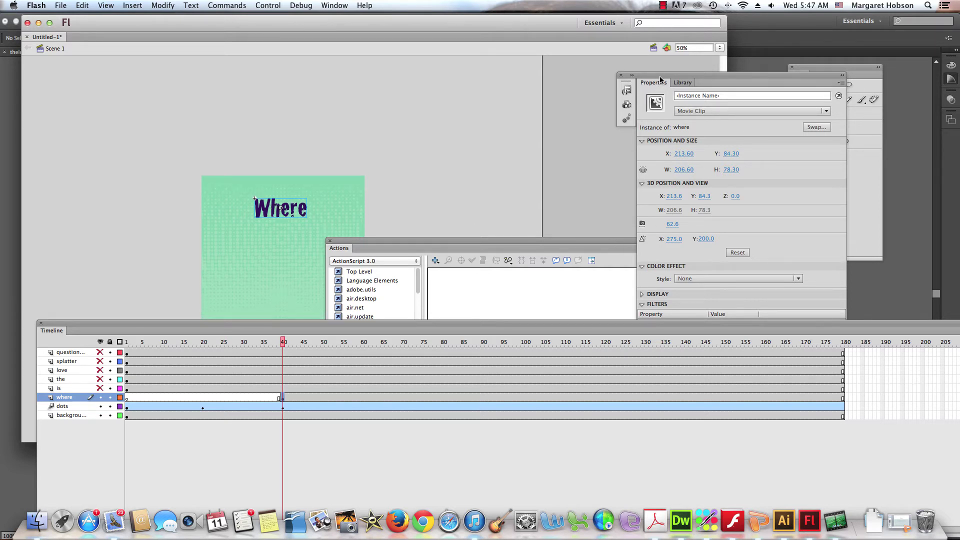
Move Where above the stage and open the Default Presets in Motion Presets.
{"action": "left_click_drag", "start_coordinate": [660, 79], "coordinate": [585, 62]}
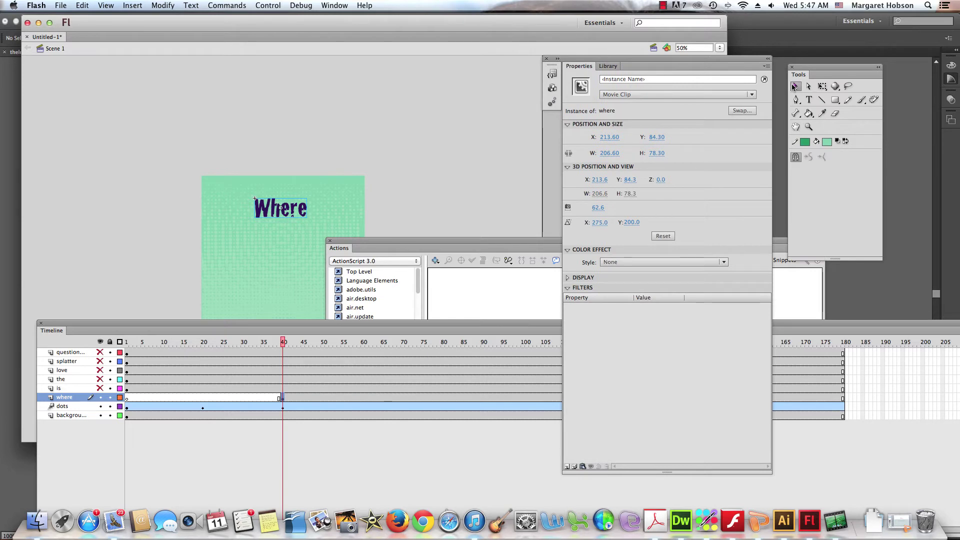
{"action": "left_click_drag", "start_coordinate": [277, 211], "coordinate": [287, 135]}
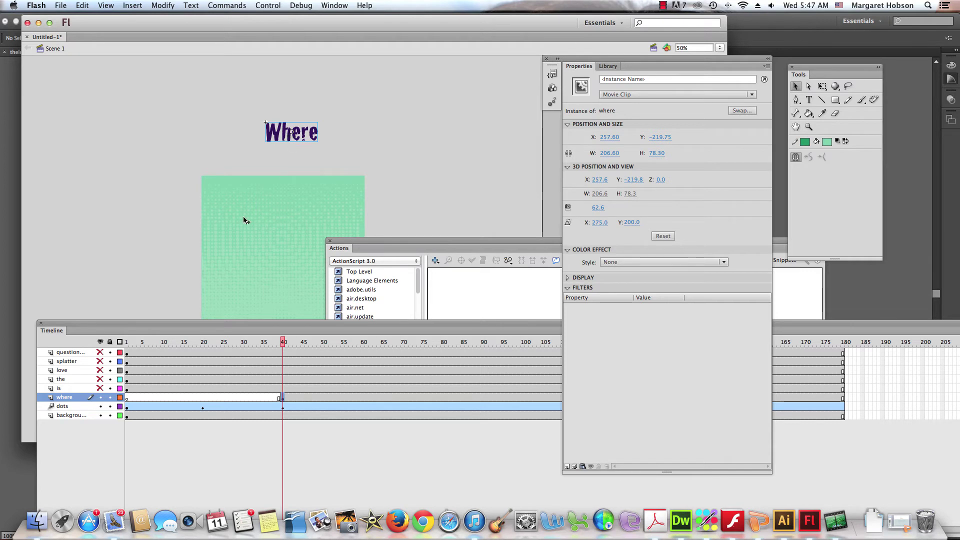
{"action": "left_click", "coordinate": [332, 5]}
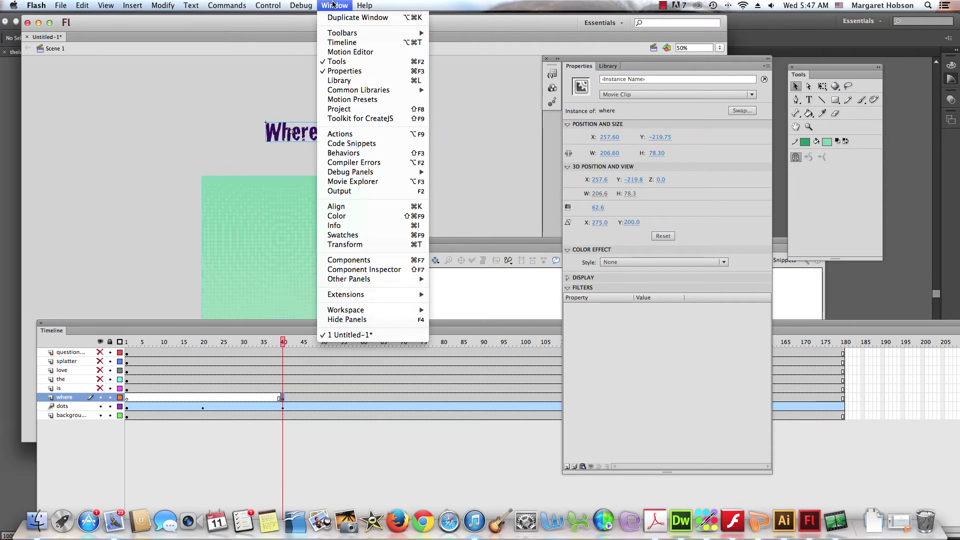
{"action": "left_click", "coordinate": [335, 99]}
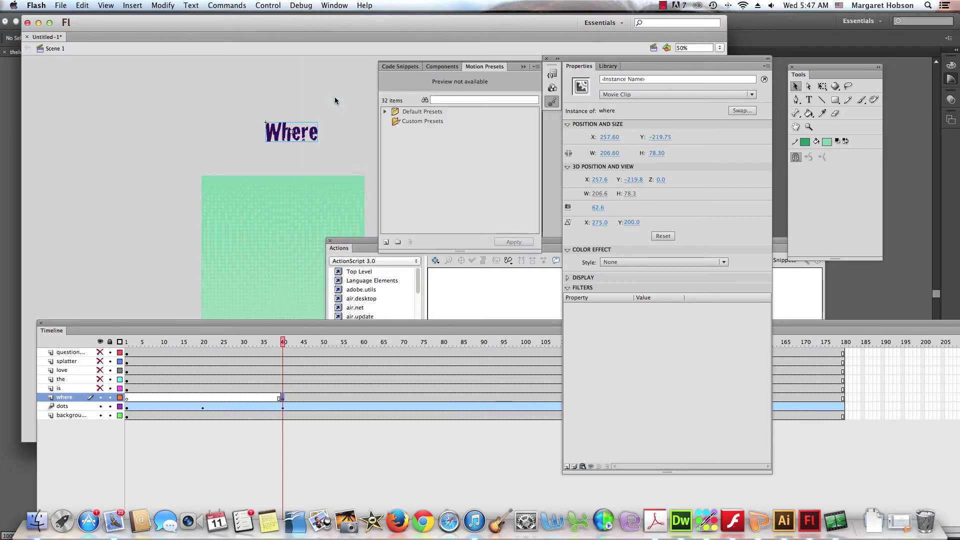
{"action": "left_click", "coordinate": [386, 112]}
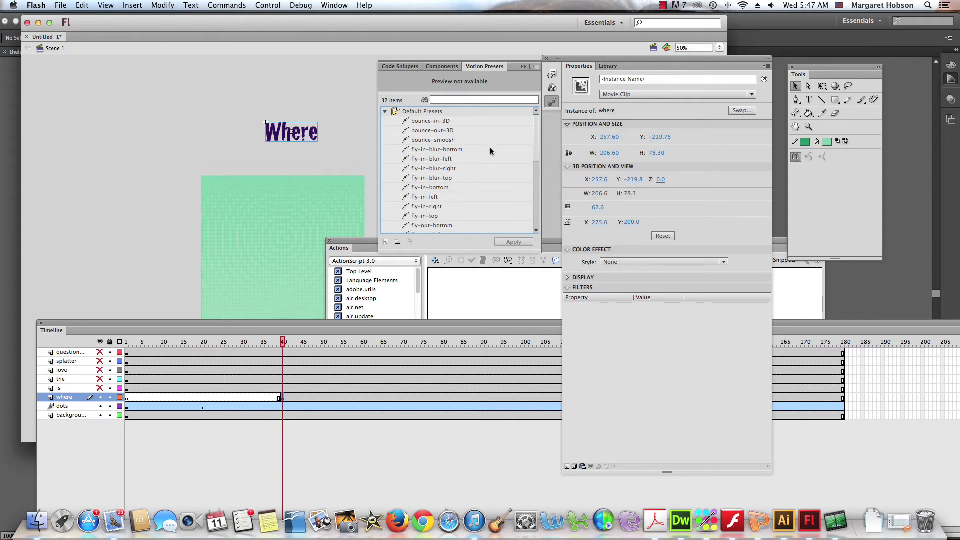
Preview the bounce, smoke, swoosh, wave and zoom-in-2D presets, then drag Where onto the poster's top.
{"action": "left_click_drag", "start_coordinate": [538, 152], "coordinate": [538, 201]}
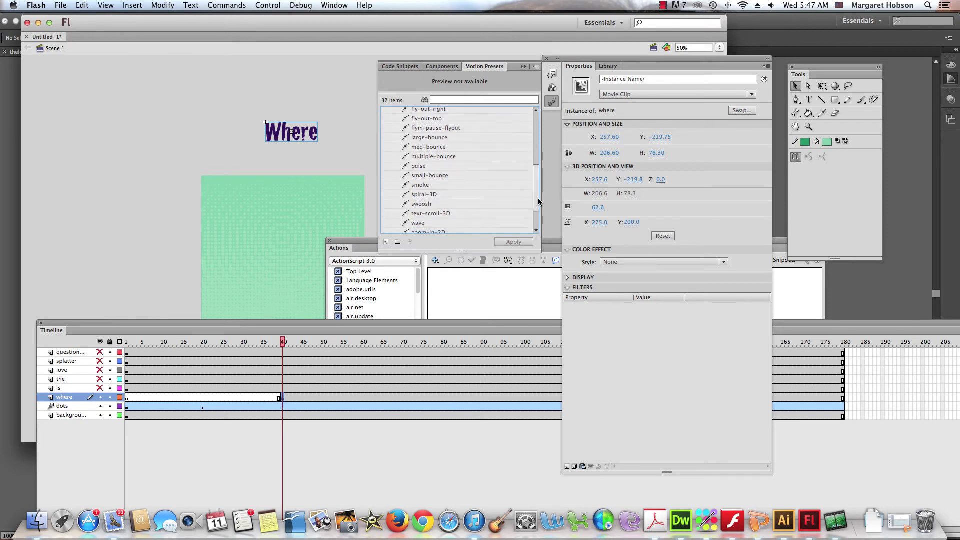
{"action": "left_click", "coordinate": [429, 149]}
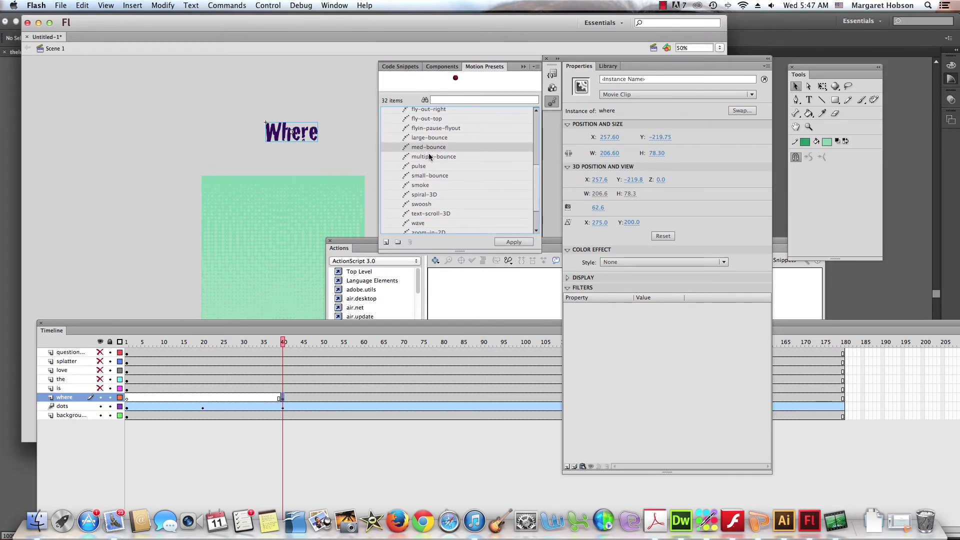
{"action": "left_click", "coordinate": [429, 158]}
{"action": "left_click", "coordinate": [421, 176]}
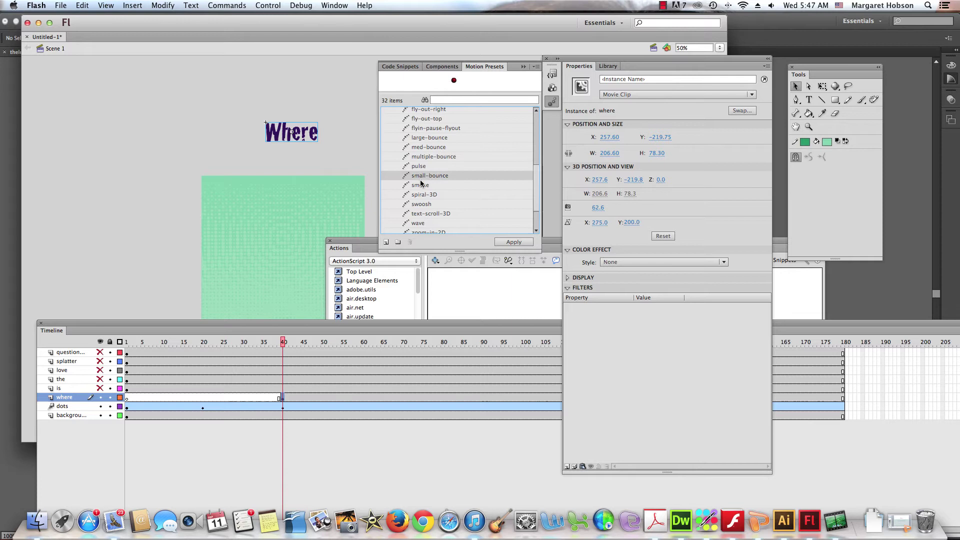
{"action": "left_click", "coordinate": [420, 185]}
{"action": "left_click", "coordinate": [417, 203]}
{"action": "left_click", "coordinate": [417, 214]}
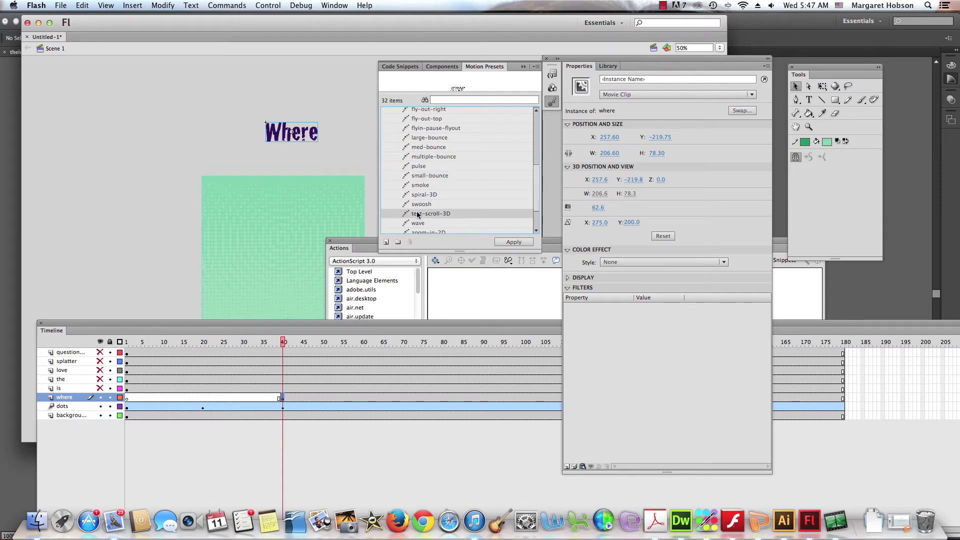
{"action": "left_click", "coordinate": [417, 223]}
{"action": "left_click", "coordinate": [417, 230]}
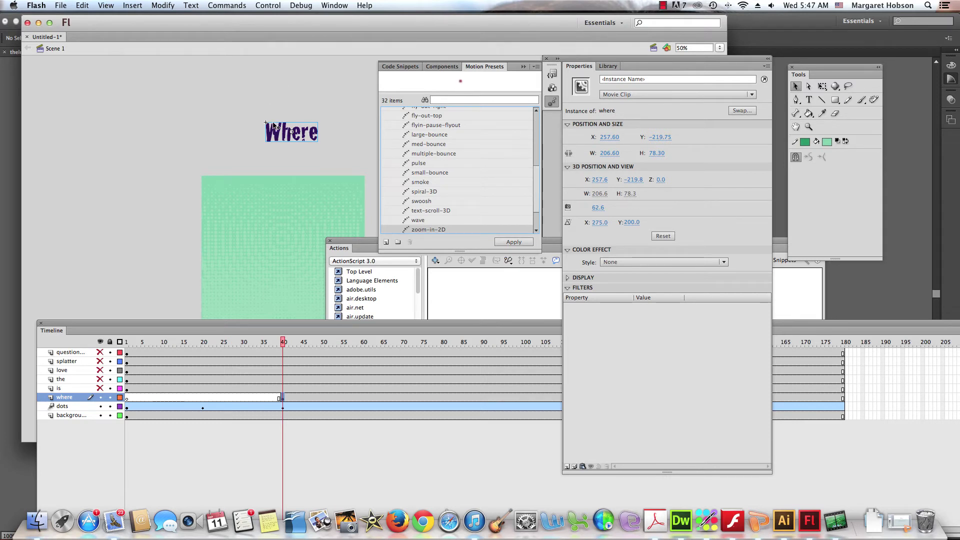
{"action": "left_click_drag", "start_coordinate": [274, 125], "coordinate": [265, 200]}
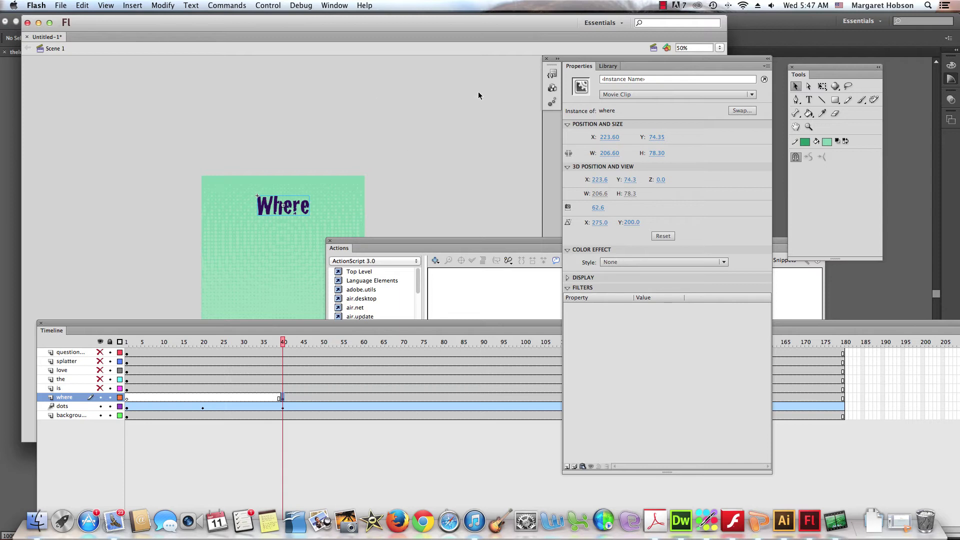
Apply the zoom-in-2D preset to Where from frame 40 and scrub to preview it.
{"action": "mouse_move", "coordinate": [590, 60]}
{"action": "left_mouse_down"}
{"action": "mouse_move", "coordinate": [691, 111]}
{"action": "mouse_move", "coordinate": [631, 44]}
{"action": "mouse_move", "coordinate": [663, 100]}
{"action": "mouse_move", "coordinate": [631, 71]}
{"action": "mouse_move", "coordinate": [582, 61]}
{"action": "left_mouse_up"}
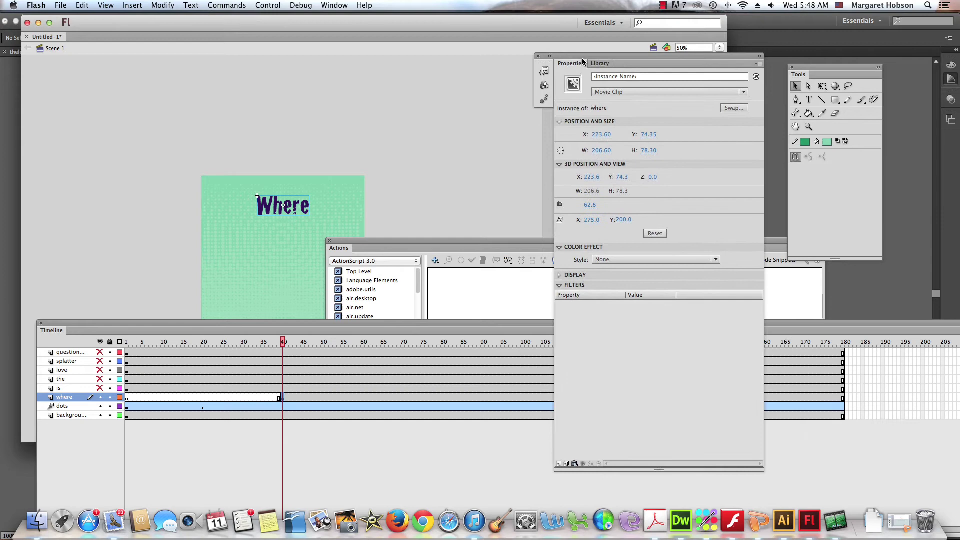
{"action": "left_click", "coordinate": [335, 6]}
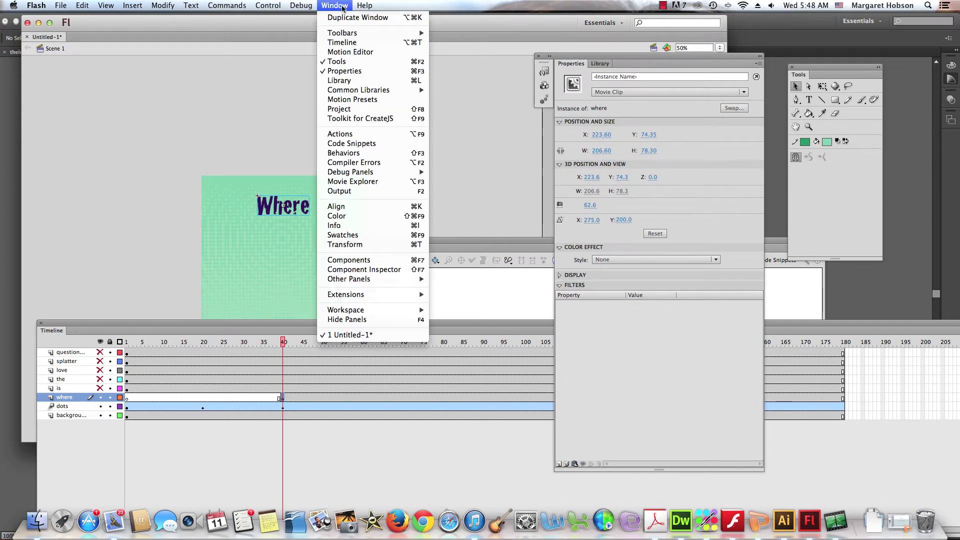
{"action": "left_click", "coordinate": [331, 99]}
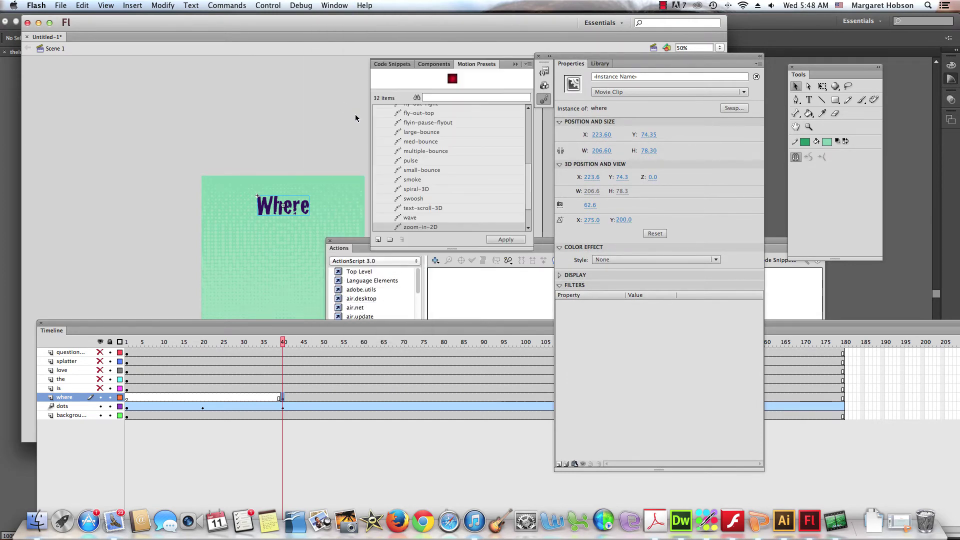
{"action": "left_click", "coordinate": [494, 240]}
{"action": "left_click", "coordinate": [504, 240]}
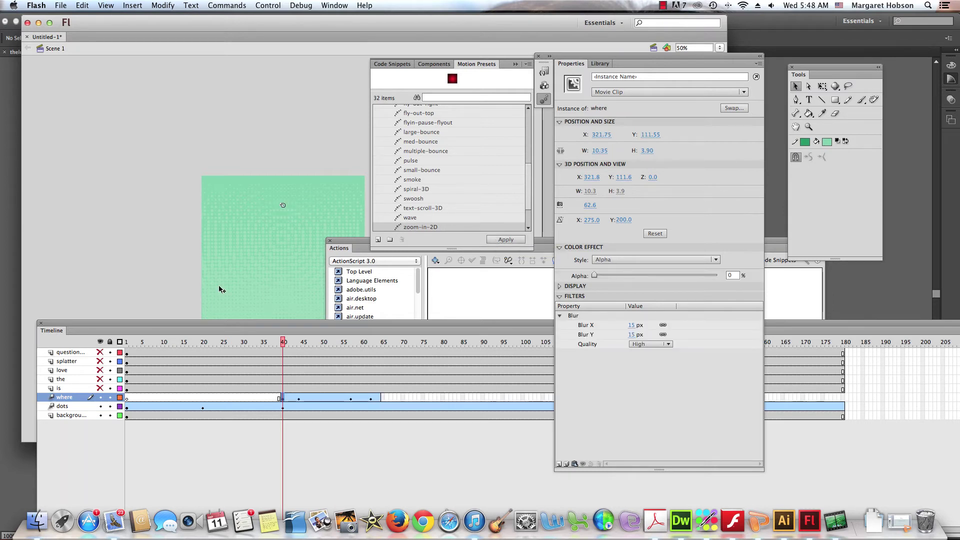
{"action": "left_click_drag", "start_coordinate": [282, 343], "coordinate": [376, 370]}
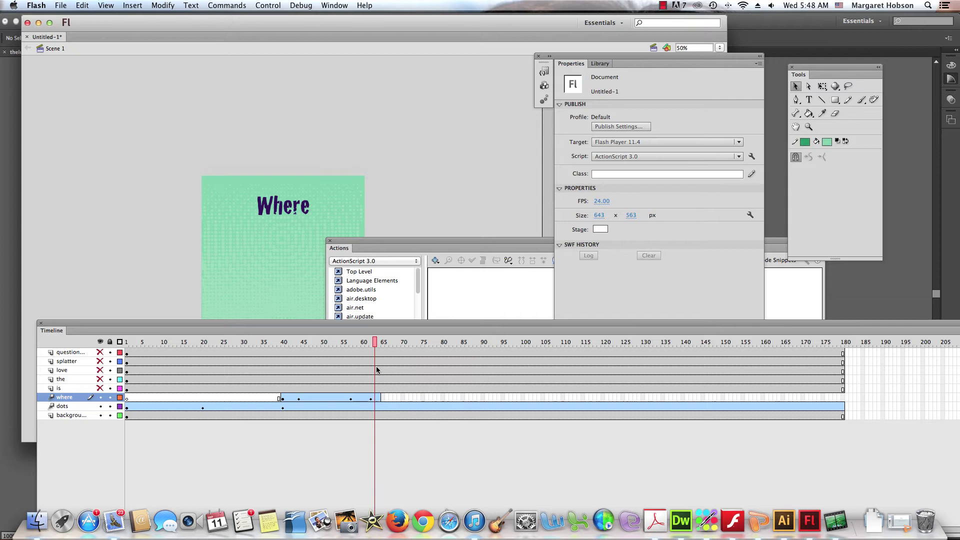
Extend the where layer's tween to frame 180 and scrub back to check the animation.
{"action": "left_click_drag", "start_coordinate": [376, 370], "coordinate": [380, 400]}
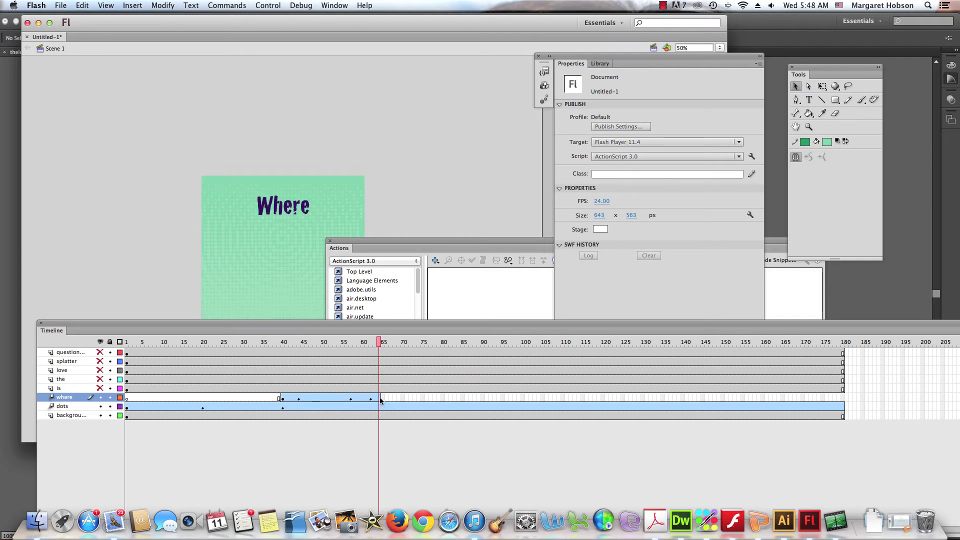
{"action": "left_click", "coordinate": [380, 399]}
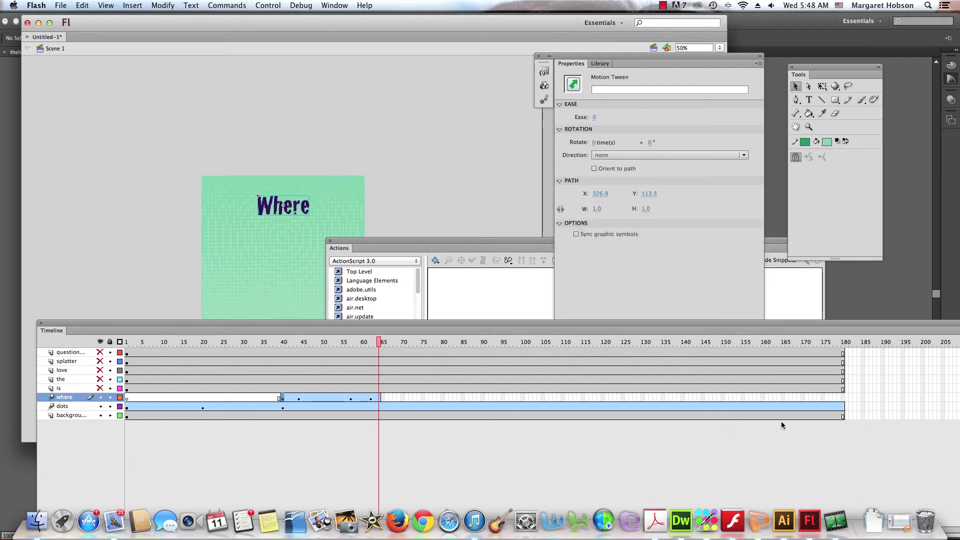
{"action": "left_click", "coordinate": [843, 400]}
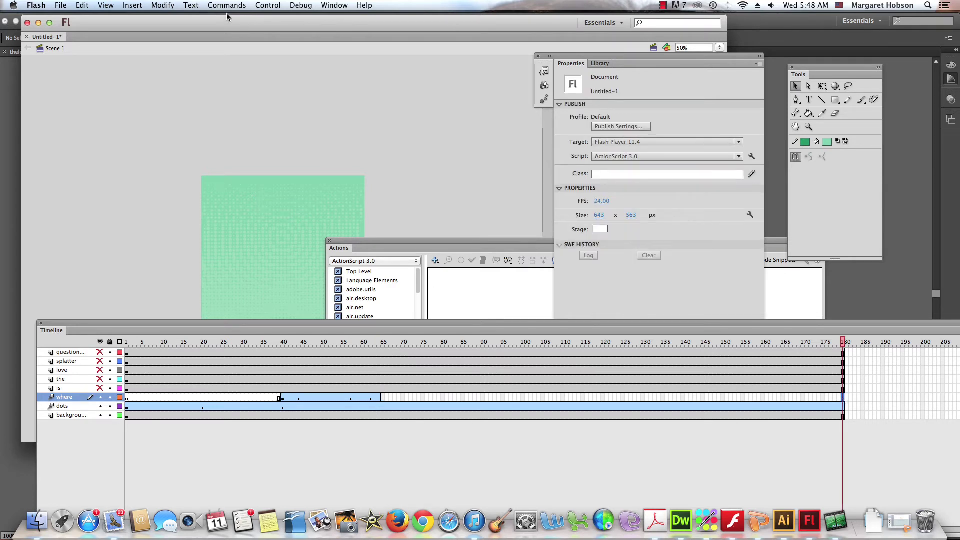
{"action": "left_click", "coordinate": [131, 5]}
{"action": "mouse_move", "coordinate": [143, 67]}
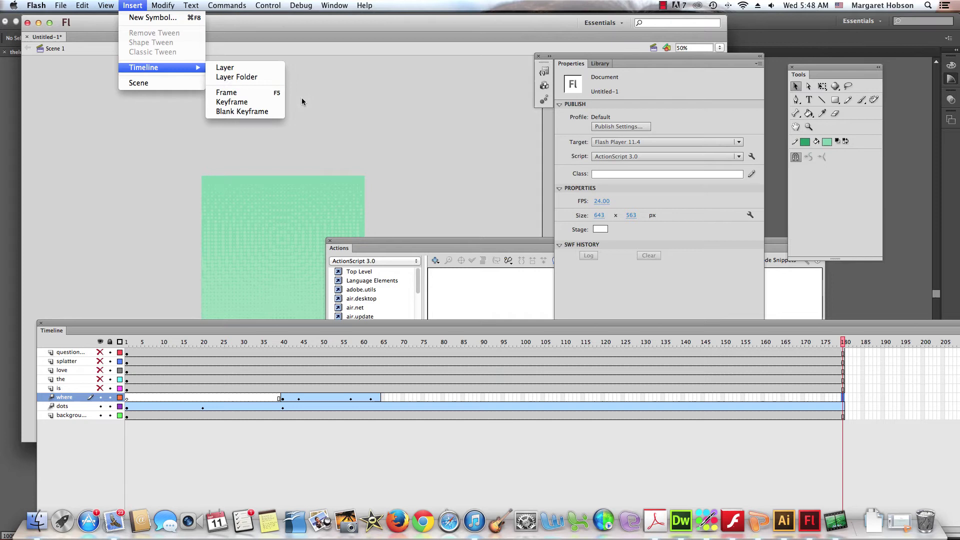
{"action": "left_click", "coordinate": [252, 92]}
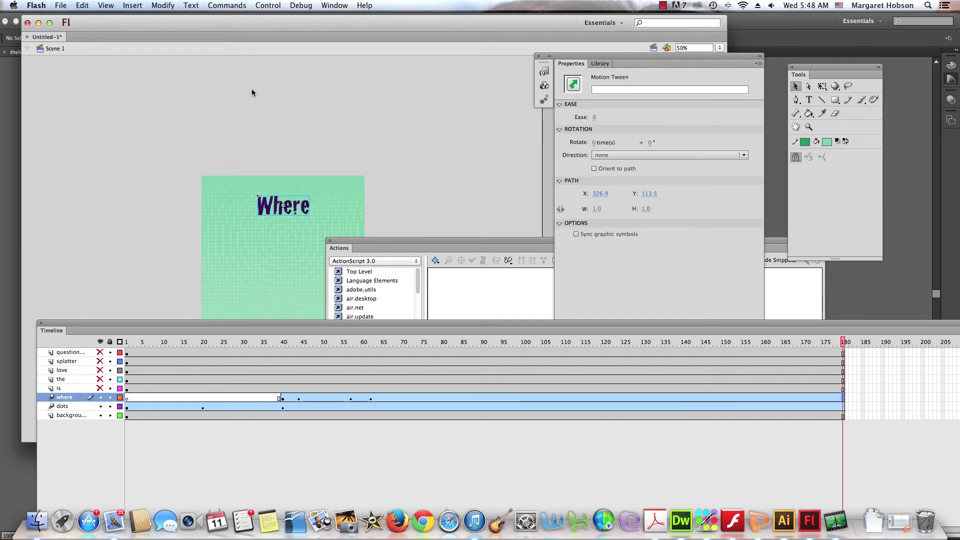
{"action": "left_click", "coordinate": [371, 400]}
{"action": "left_click", "coordinate": [378, 400]}
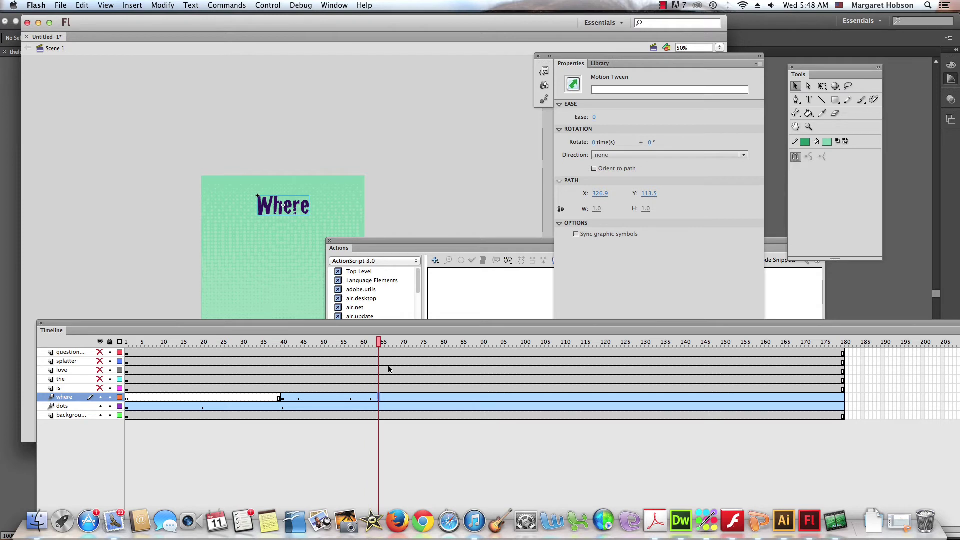
{"action": "left_click_drag", "start_coordinate": [385, 344], "coordinate": [346, 342]}
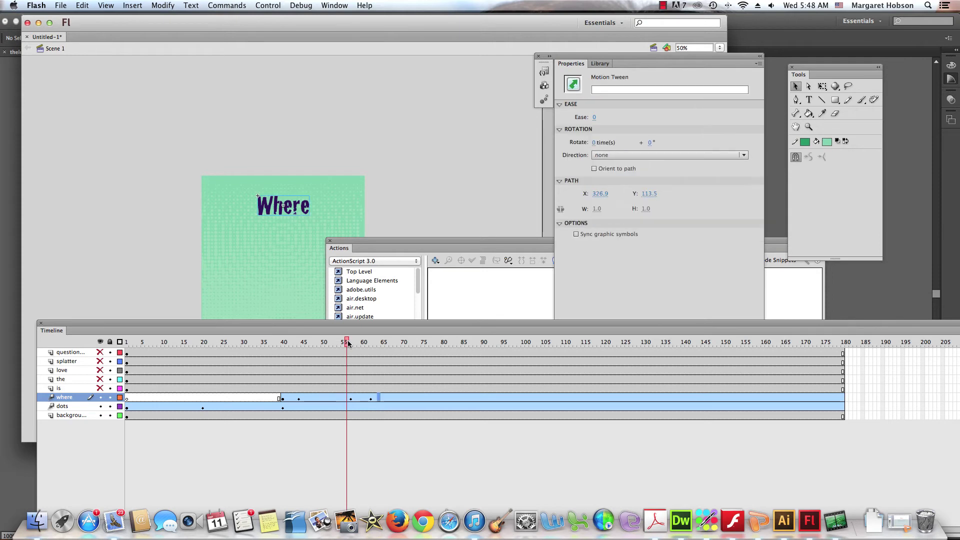
Unhide the is layer and move its keyframe to about frame 64.
{"action": "left_click", "coordinate": [127, 389]}
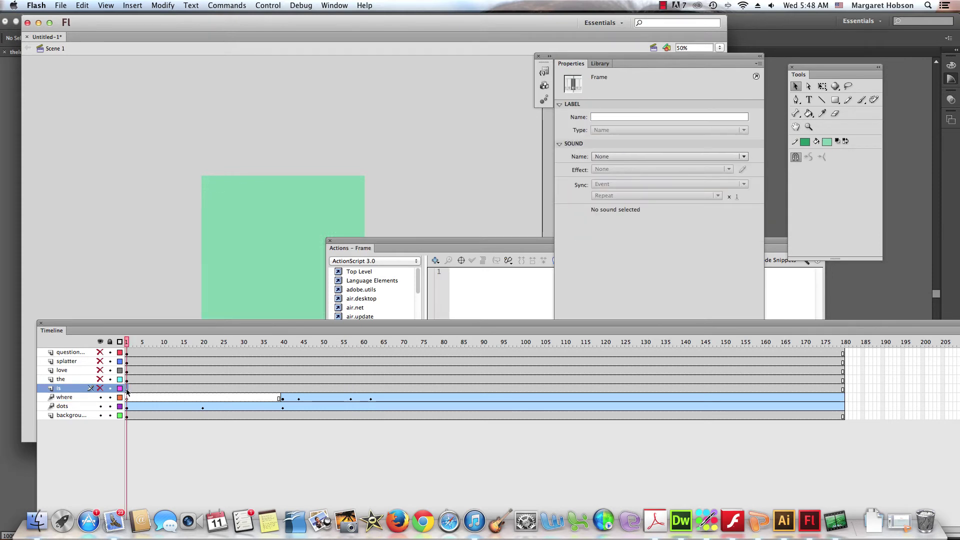
{"action": "left_click", "coordinate": [100, 388]}
{"action": "left_click_drag", "start_coordinate": [129, 393], "coordinate": [379, 395]}
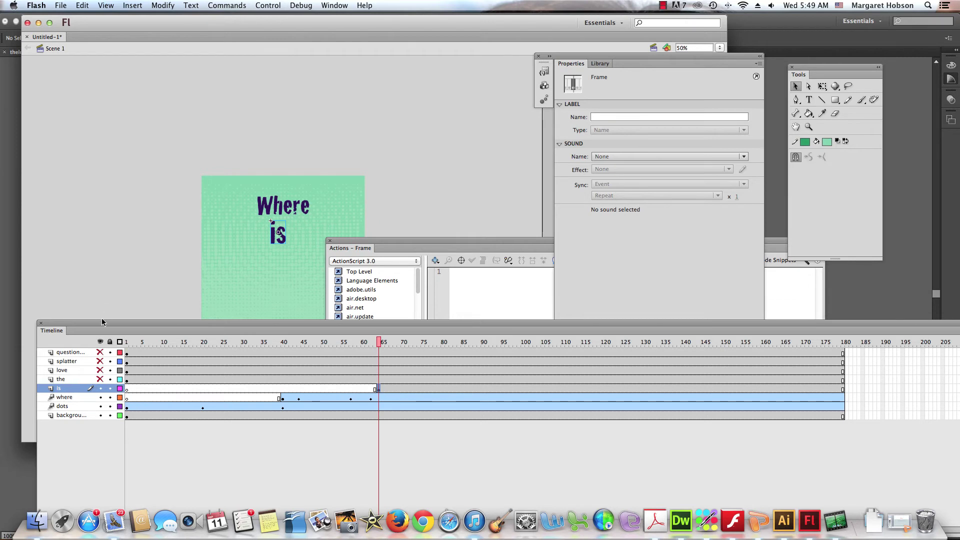
{"action": "left_click_drag", "start_coordinate": [101, 322], "coordinate": [117, 222]}
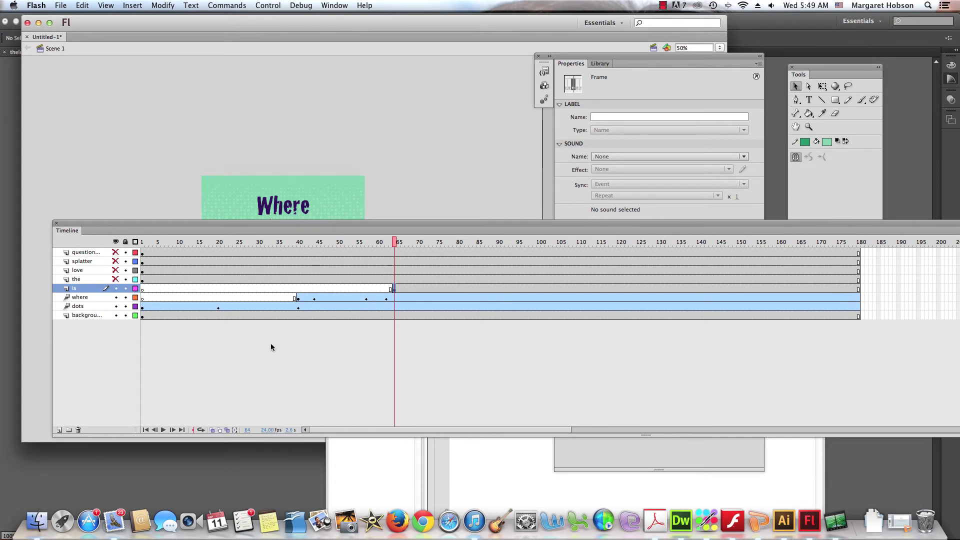
{"action": "left_click_drag", "start_coordinate": [170, 223], "coordinate": [142, 307]}
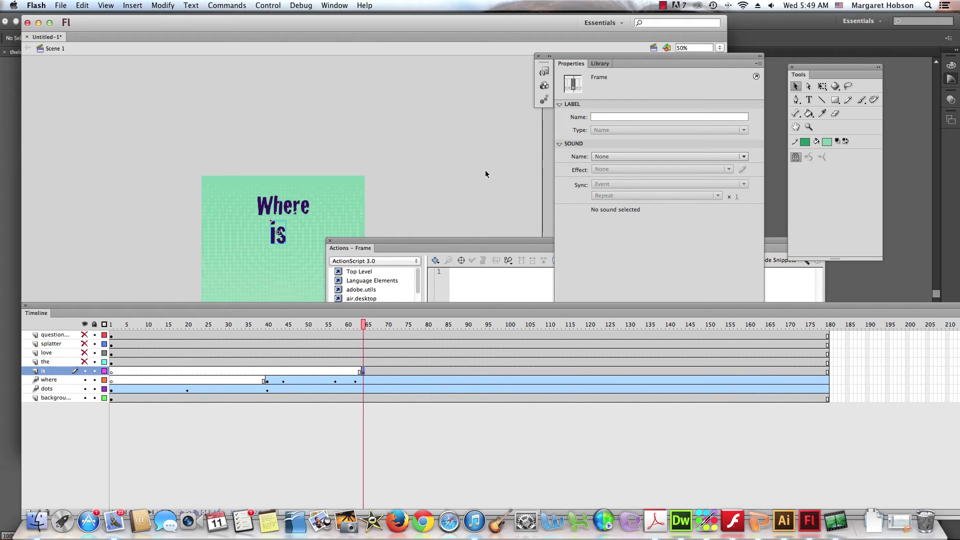
Apply the fade-in motion preset to the is word and scrub to preview it.
{"action": "left_click", "coordinate": [334, 5]}
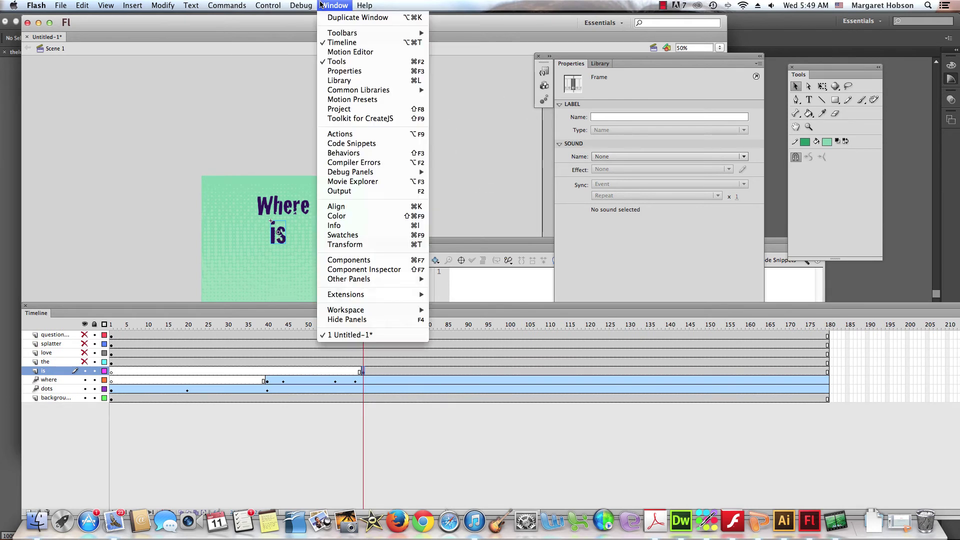
{"action": "left_click", "coordinate": [339, 100]}
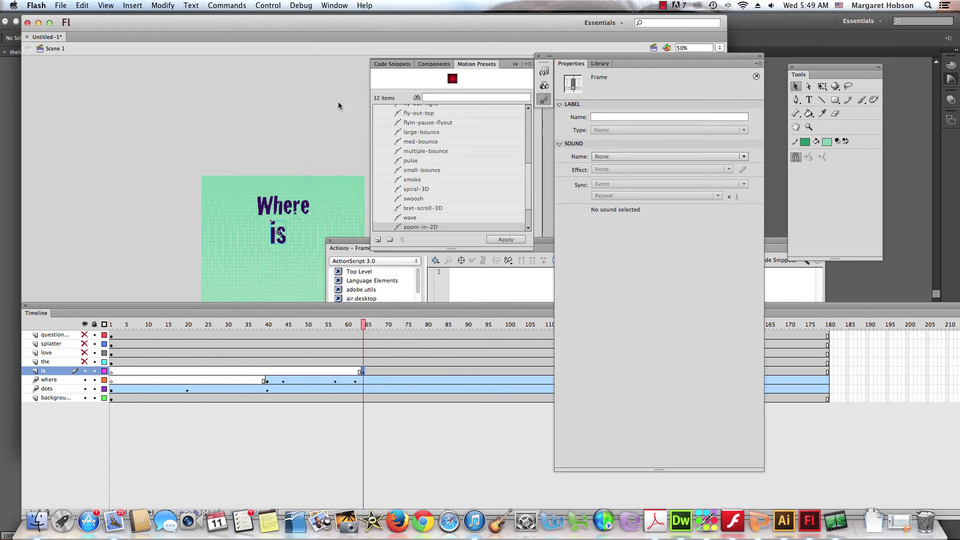
{"action": "left_click", "coordinate": [505, 240]}
{"action": "left_click", "coordinate": [364, 326]}
{"action": "left_click_drag", "start_coordinate": [364, 325], "coordinate": [454, 340]}
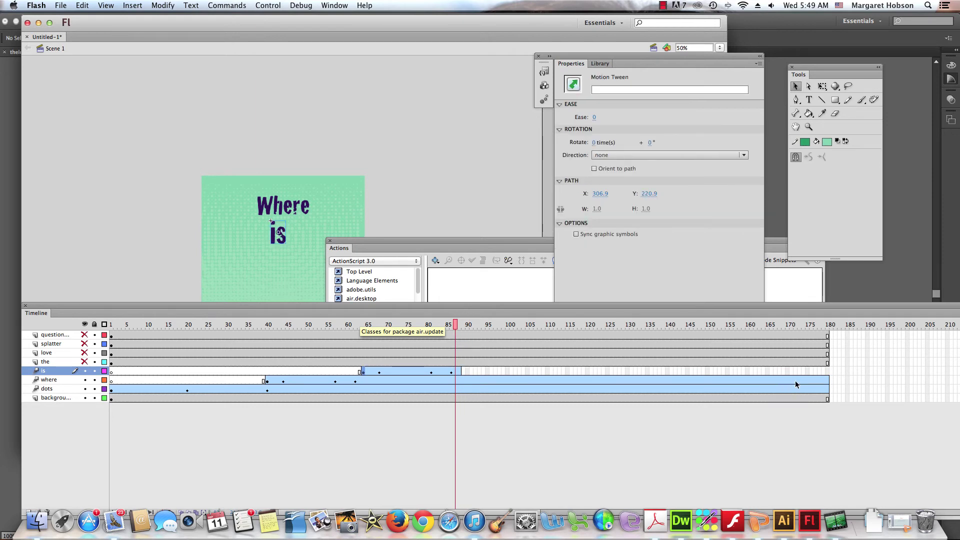
Extend the is layer's frames to frame 180.
{"action": "left_click", "coordinate": [827, 370]}
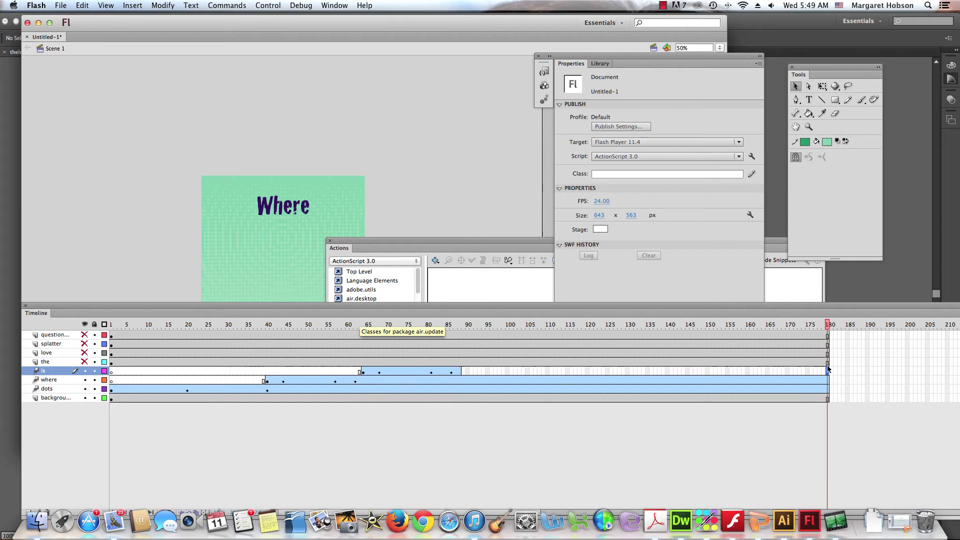
{"action": "left_click", "coordinate": [128, 6]}
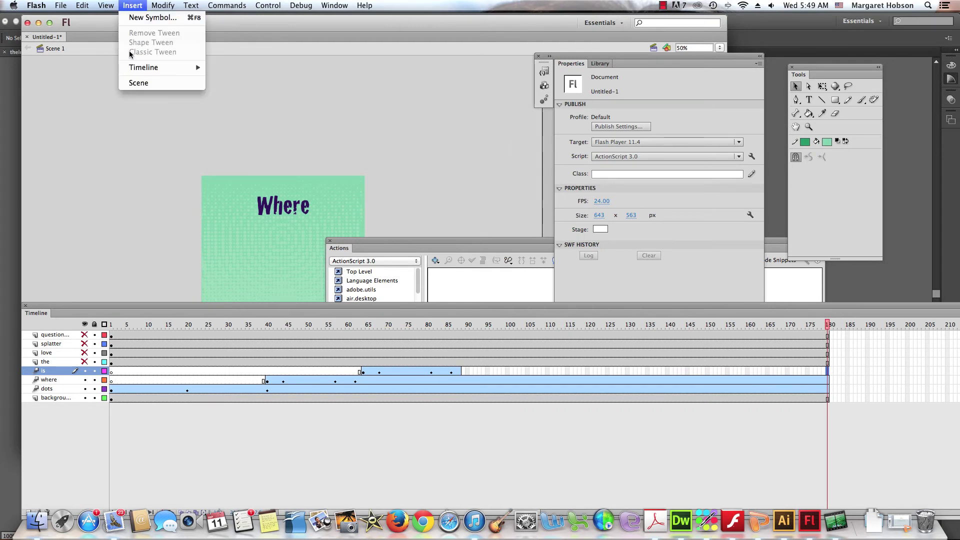
{"action": "mouse_move", "coordinate": [134, 69]}
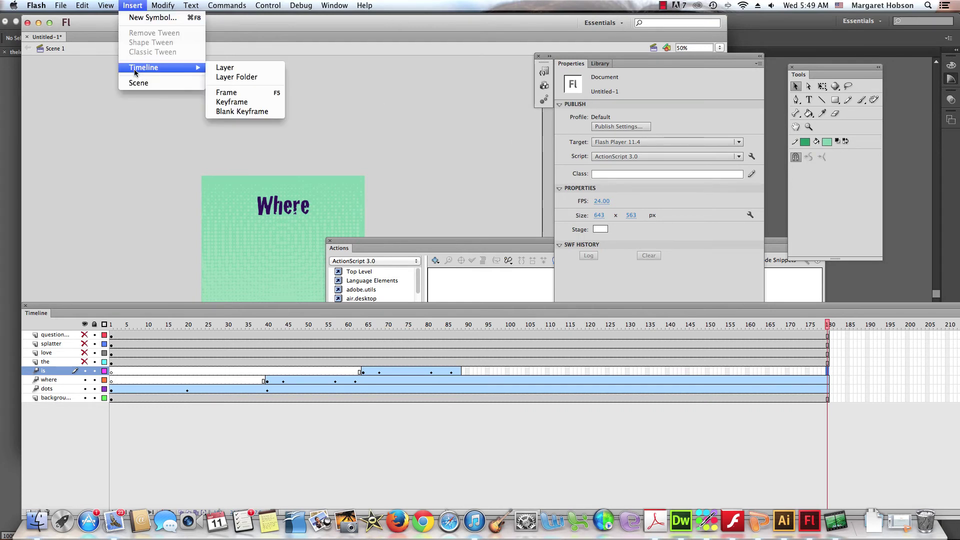
{"action": "left_click", "coordinate": [235, 95]}
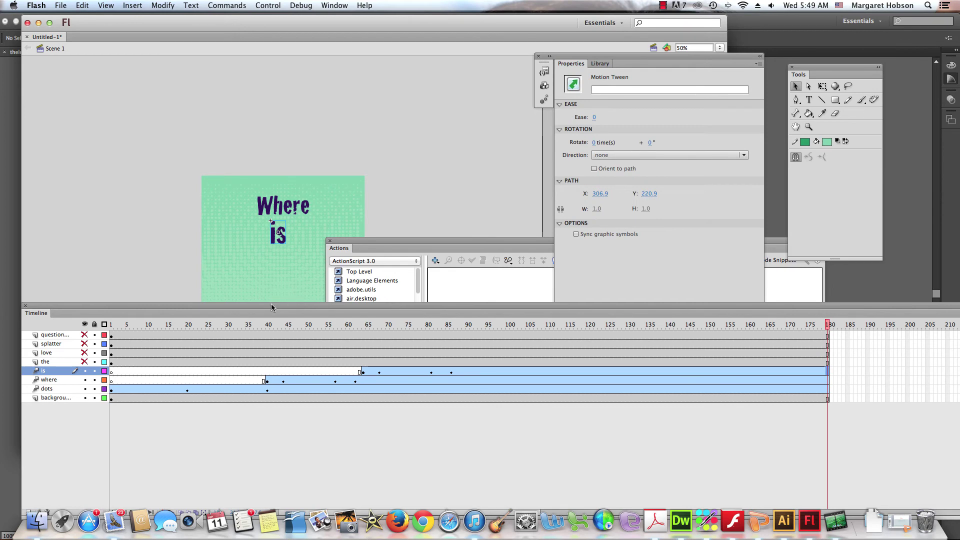
{"action": "left_click_drag", "start_coordinate": [238, 310], "coordinate": [325, 256]}
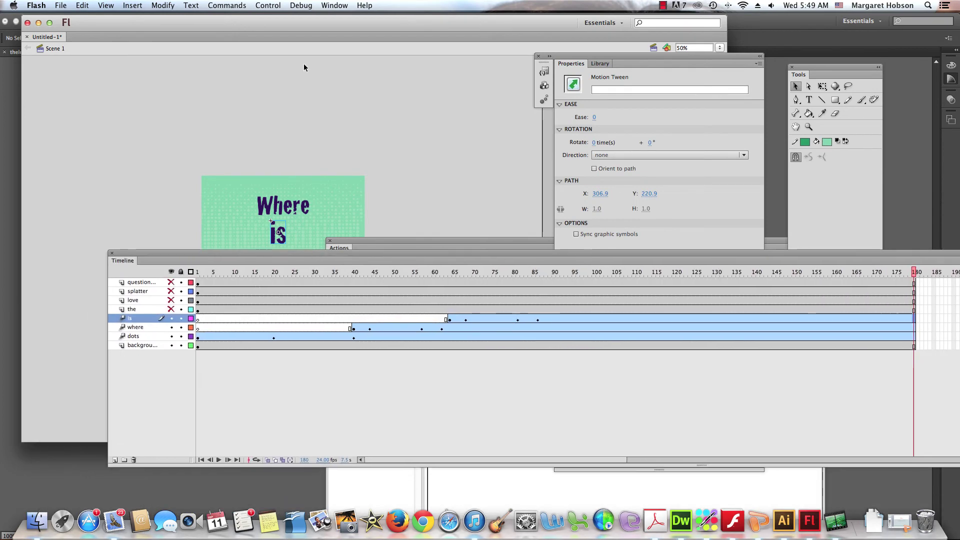
Play the poster with Control > Test Movie > Test, then close the test window.
{"action": "left_click", "coordinate": [268, 5]}
{"action": "mouse_move", "coordinate": [269, 77]}
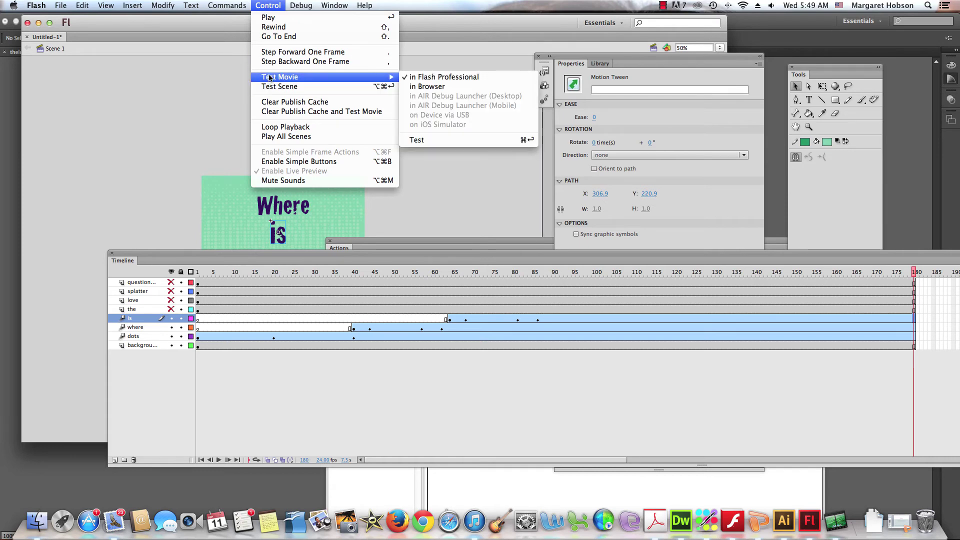
{"action": "left_click", "coordinate": [426, 140]}
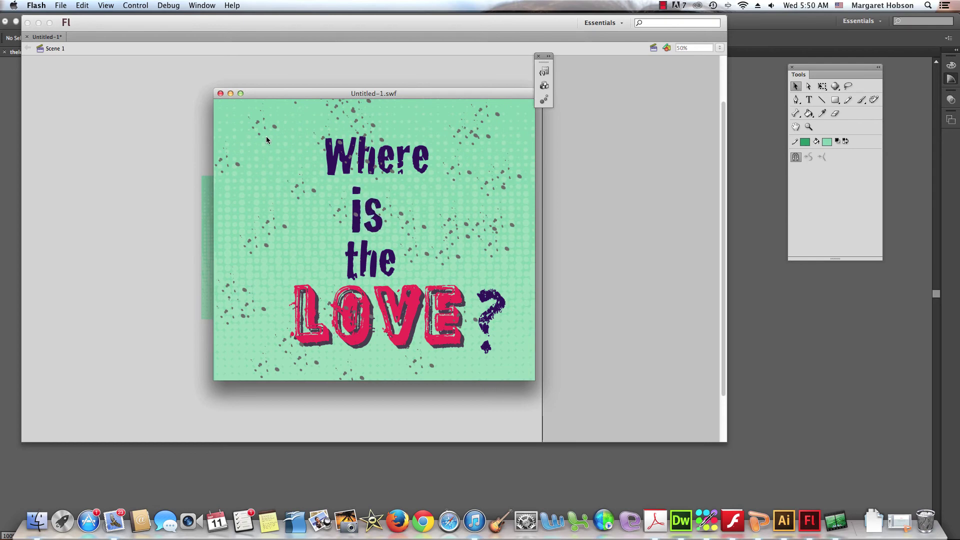
{"action": "left_click", "coordinate": [220, 94]}
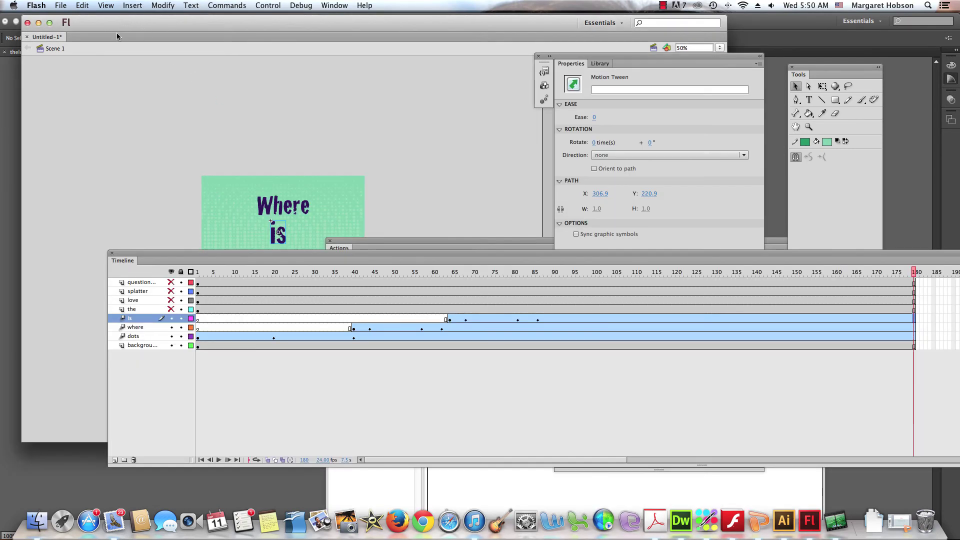
{"action": "left_click_drag", "start_coordinate": [118, 26], "coordinate": [366, 89]}
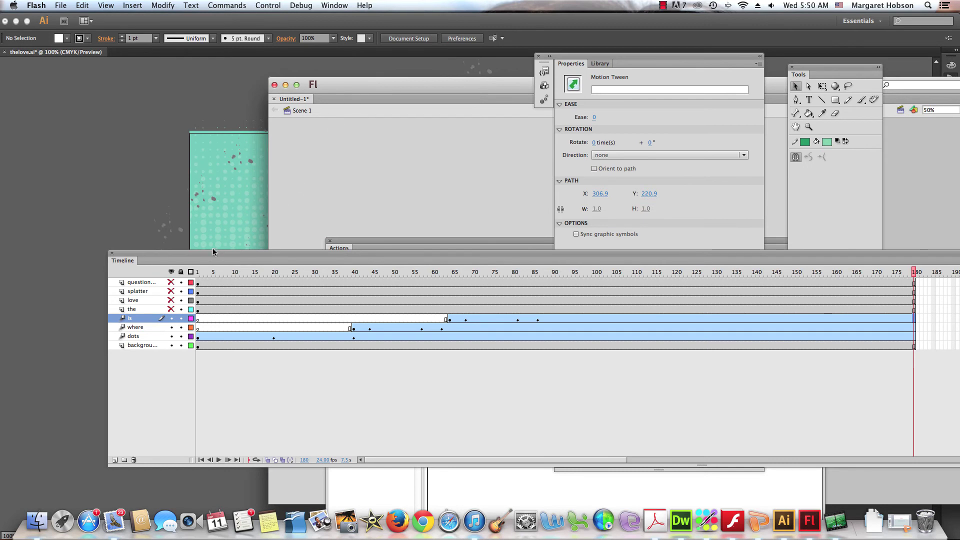
{"action": "left_click_drag", "start_coordinate": [209, 256], "coordinate": [176, 207]}
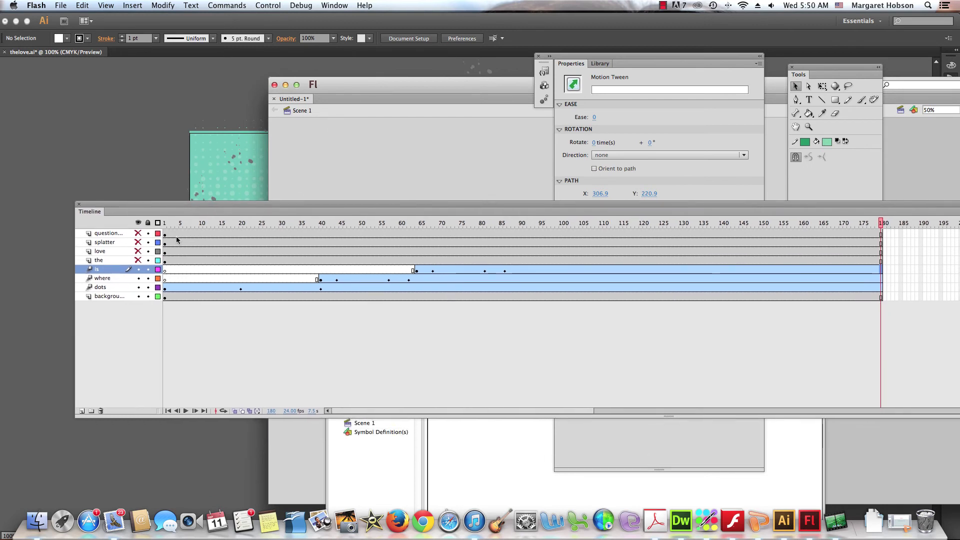
{"action": "left_click", "coordinate": [165, 289]}
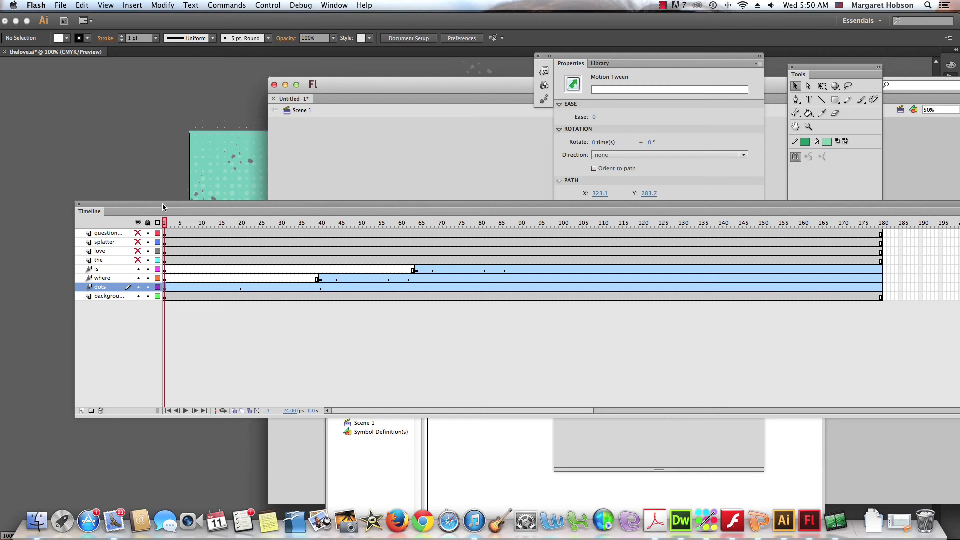
{"action": "left_click_drag", "start_coordinate": [163, 207], "coordinate": [164, 218]}
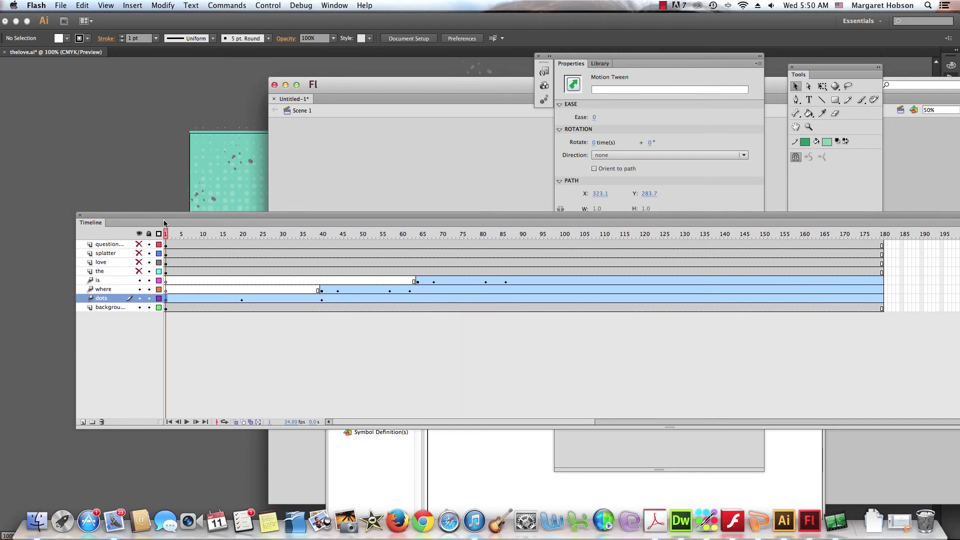
{"action": "left_click", "coordinate": [241, 298]}
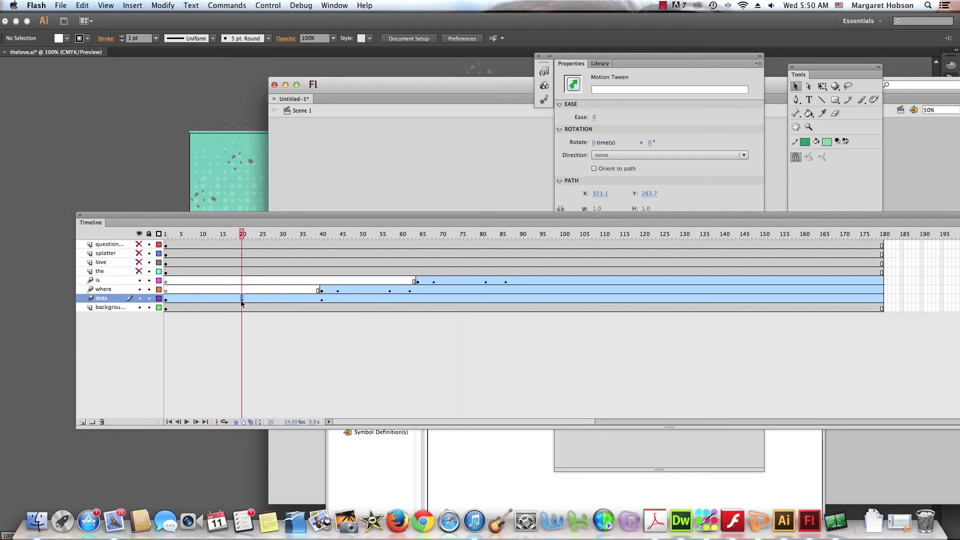
{"action": "left_click", "coordinate": [165, 300]}
{"action": "left_click_drag", "start_coordinate": [182, 218], "coordinate": [131, 294]}
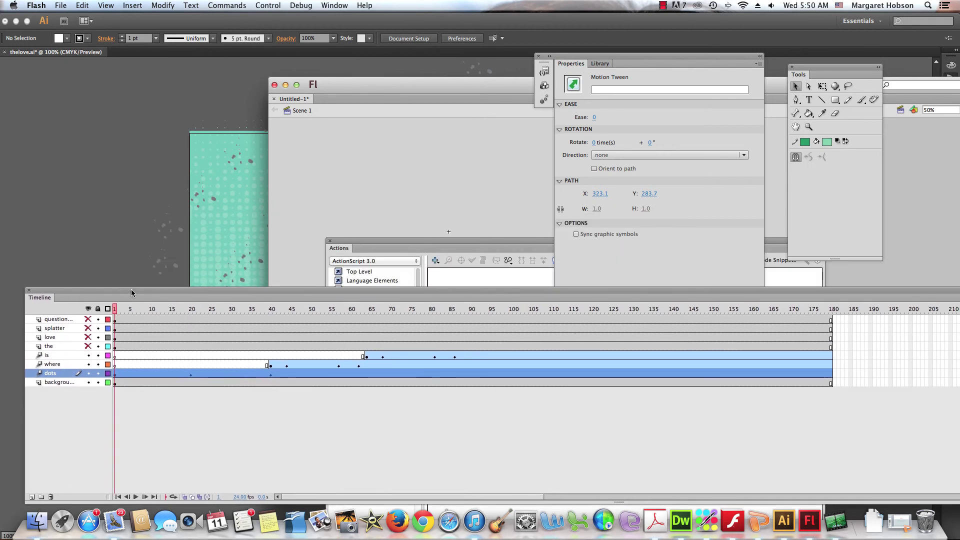
{"action": "left_click_drag", "start_coordinate": [352, 84], "coordinate": [83, 18]}
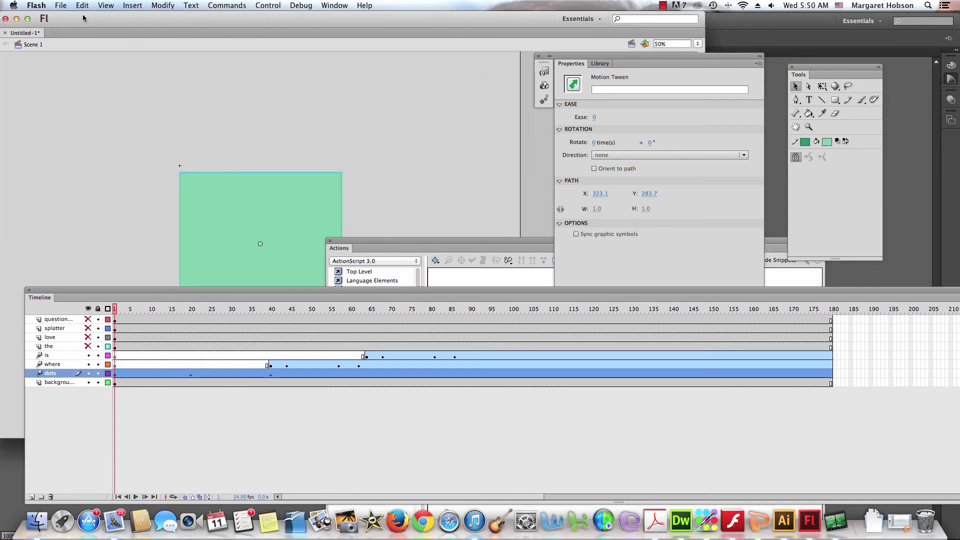
{"action": "left_click", "coordinate": [115, 348]}
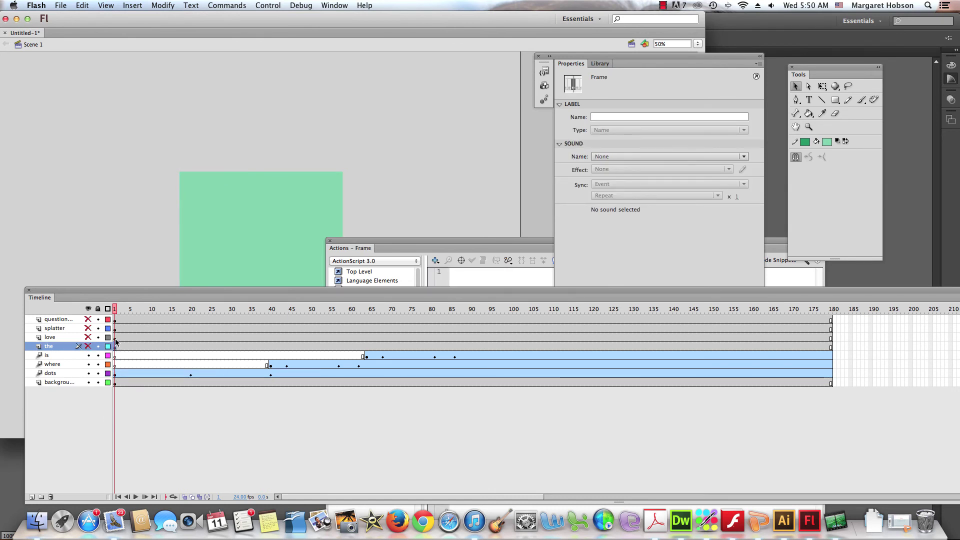
Unhide the the, love, splatter and question layers and shift their keyframes to about frame 87.
{"action": "left_click", "coordinate": [88, 346]}
{"action": "left_click", "coordinate": [88, 337]}
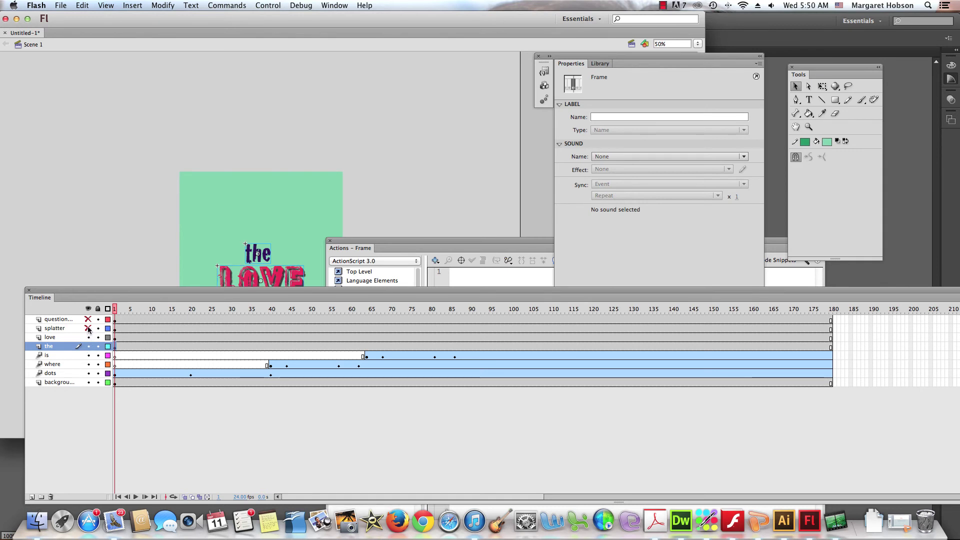
{"action": "left_click", "coordinate": [88, 328]}
{"action": "left_click", "coordinate": [88, 319]}
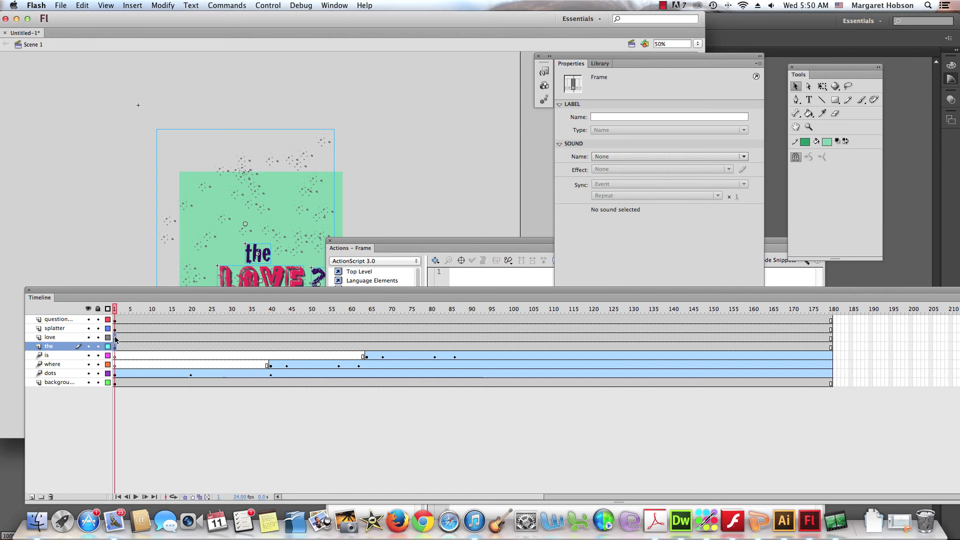
{"action": "left_click_drag", "start_coordinate": [116, 339], "coordinate": [461, 347]}
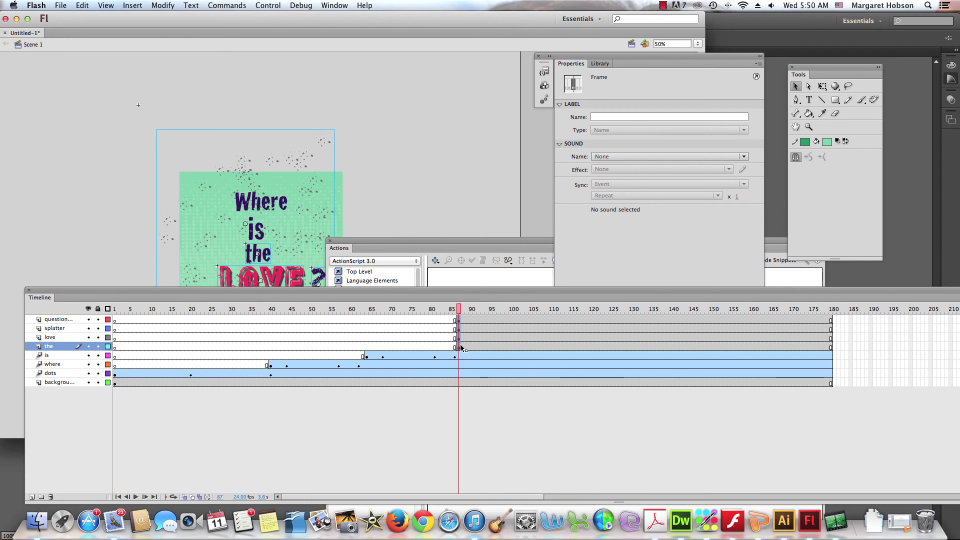
{"action": "left_click_drag", "start_coordinate": [430, 305], "coordinate": [113, 258]}
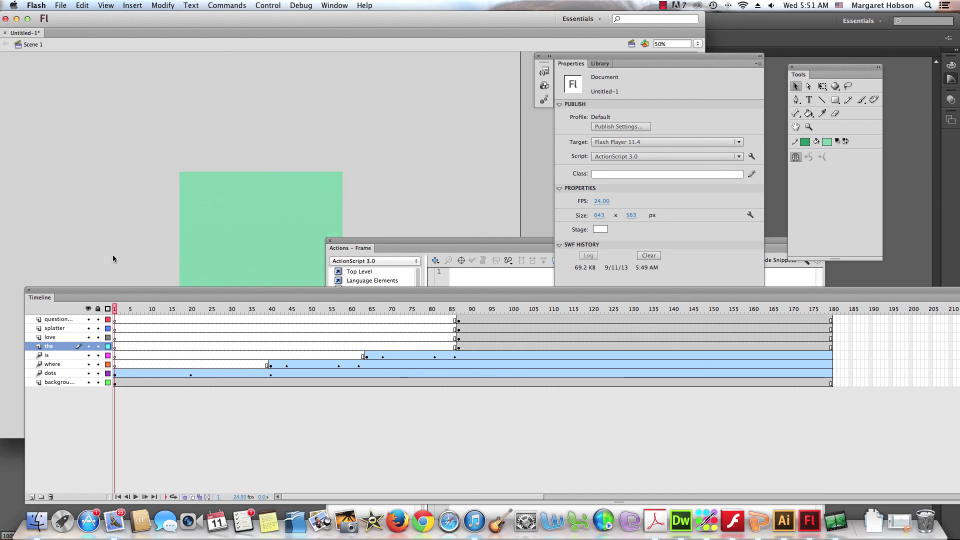
Open love.fla from the Desktop in a second document tab.
{"action": "left_click", "coordinate": [61, 5]}
{"action": "left_click", "coordinate": [68, 27]}
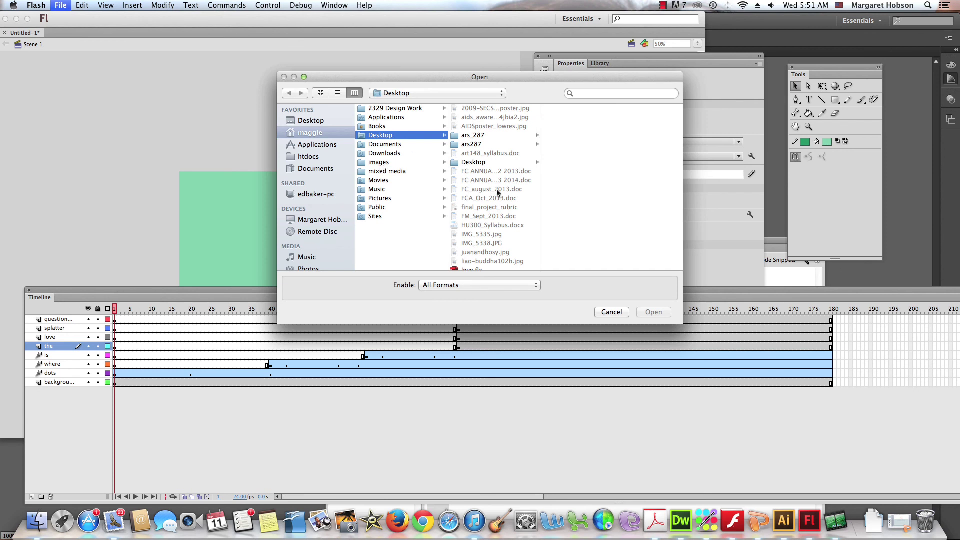
{"action": "left_click", "coordinate": [425, 244]}
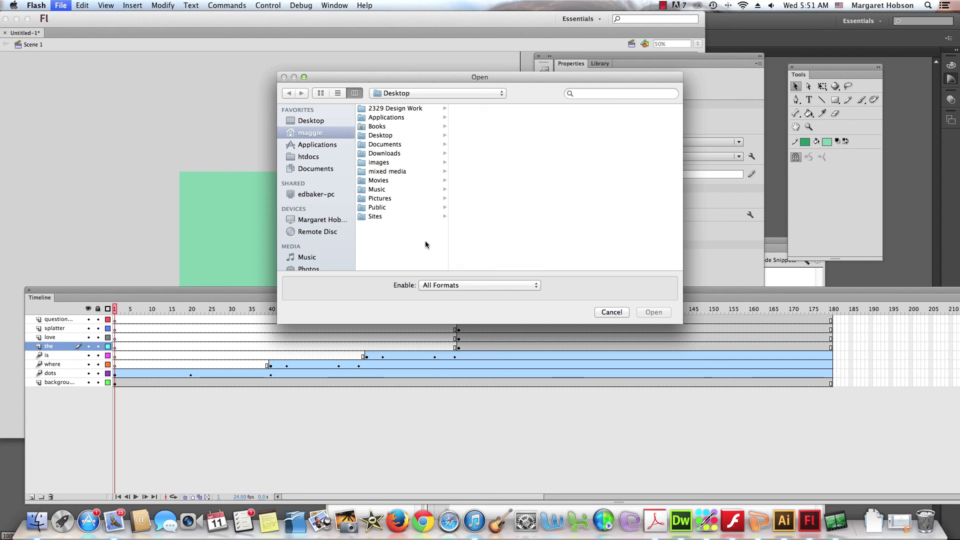
{"action": "left_click", "coordinate": [384, 136]}
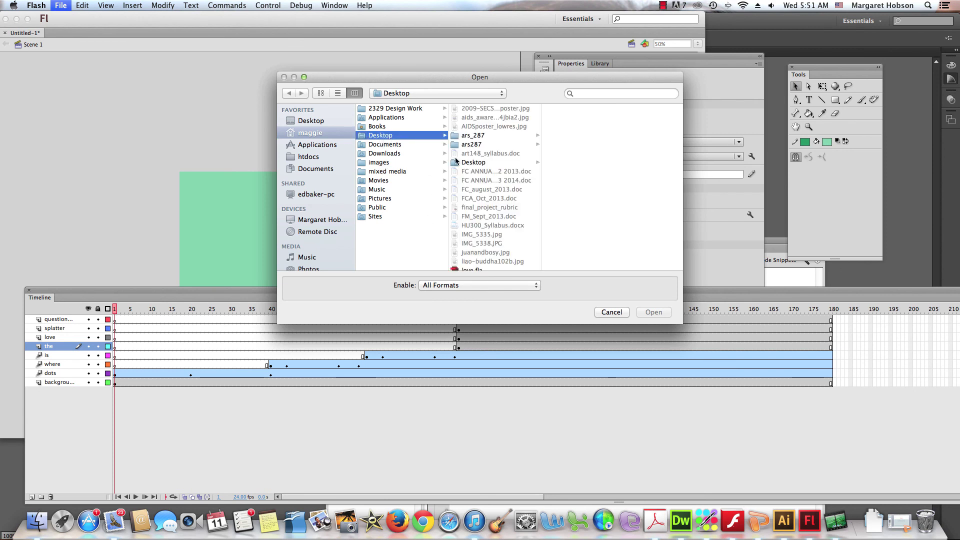
{"action": "left_click", "coordinate": [467, 169]}
{"action": "type", "text": "love"}
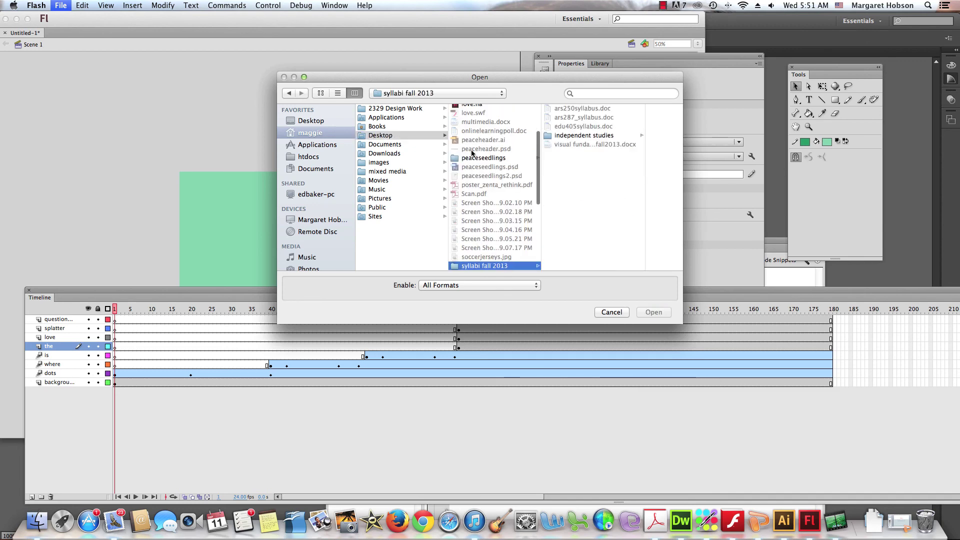
{"action": "left_click", "coordinate": [473, 156]}
{"action": "left_click", "coordinate": [465, 216]}
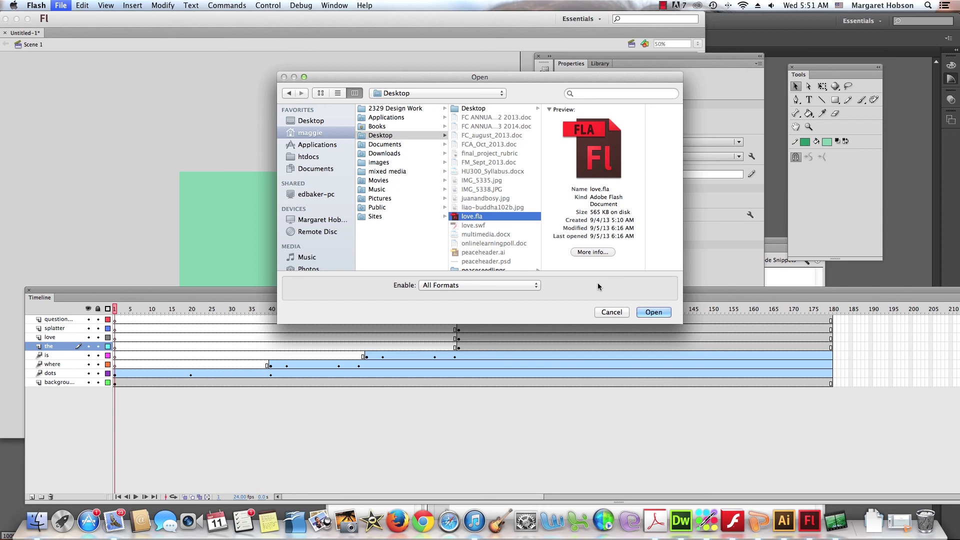
{"action": "left_click", "coordinate": [653, 312]}
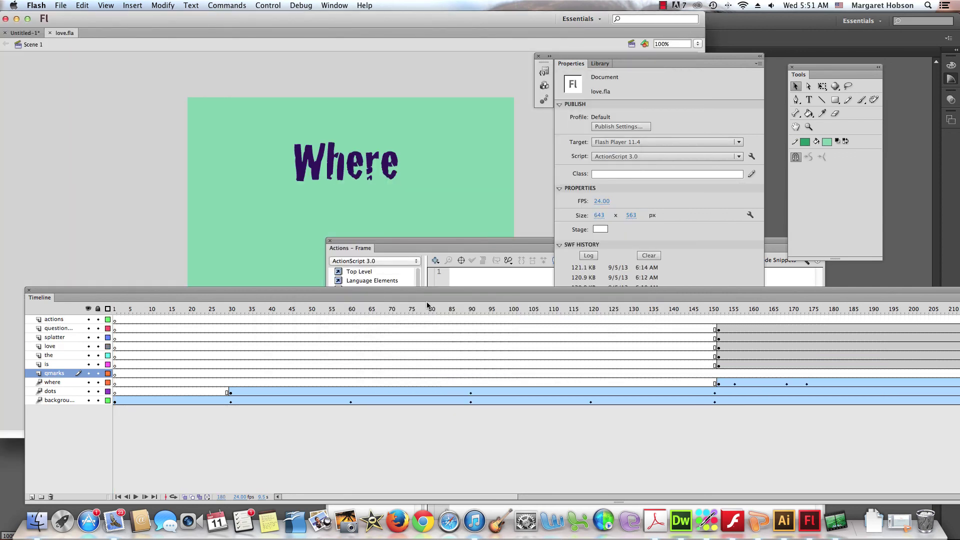
{"action": "left_click", "coordinate": [115, 401]}
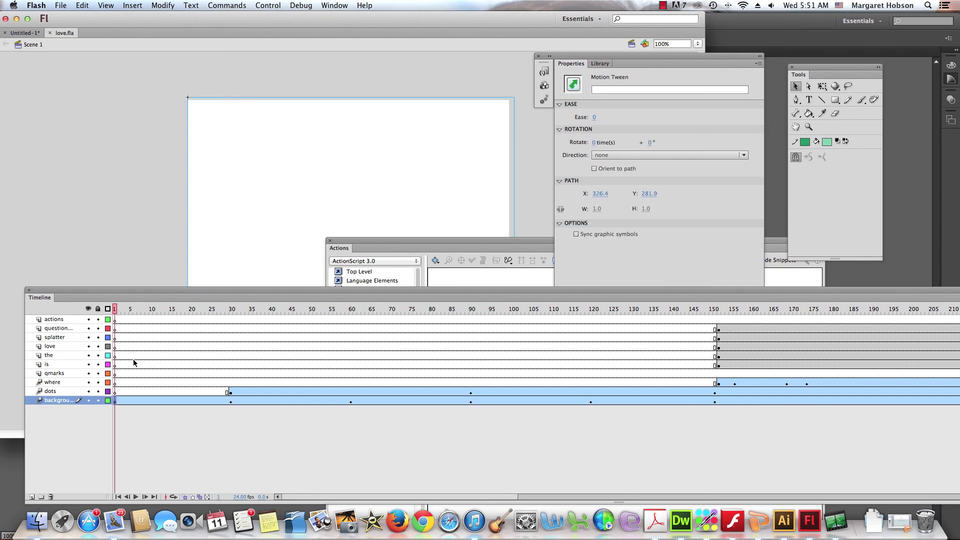
{"action": "left_click_drag", "start_coordinate": [114, 312], "coordinate": [770, 382]}
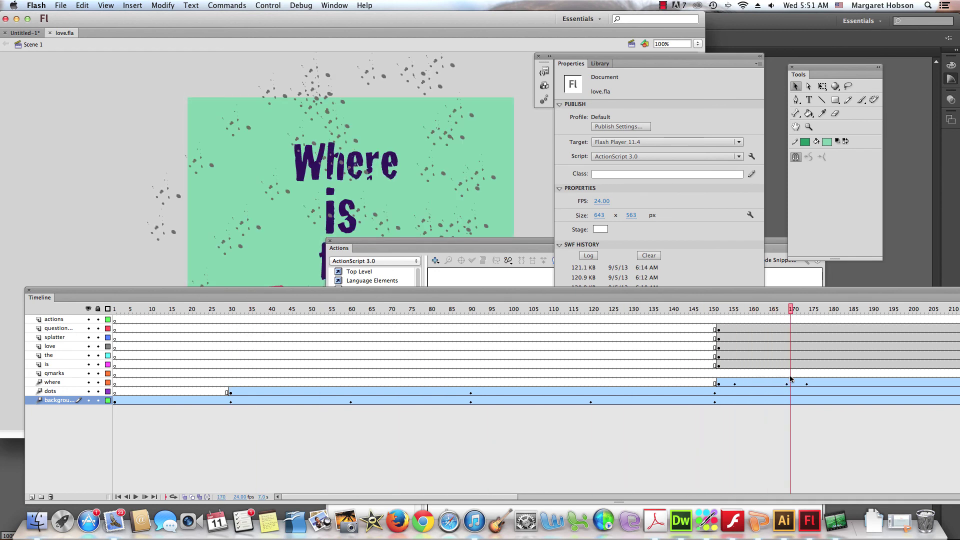
{"action": "left_click", "coordinate": [415, 359]}
{"action": "left_click_drag", "start_coordinate": [414, 359], "coordinate": [114, 358]}
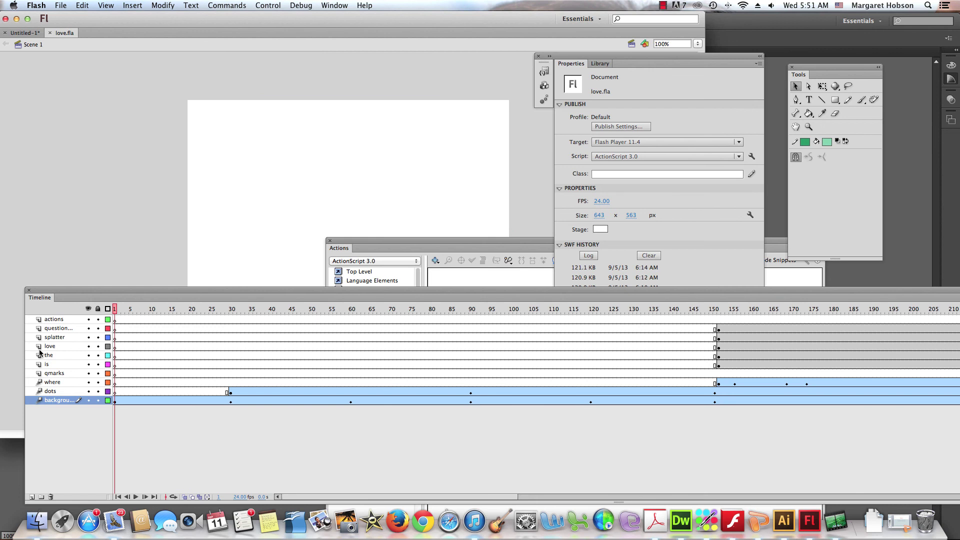
{"action": "left_click", "coordinate": [62, 5]}
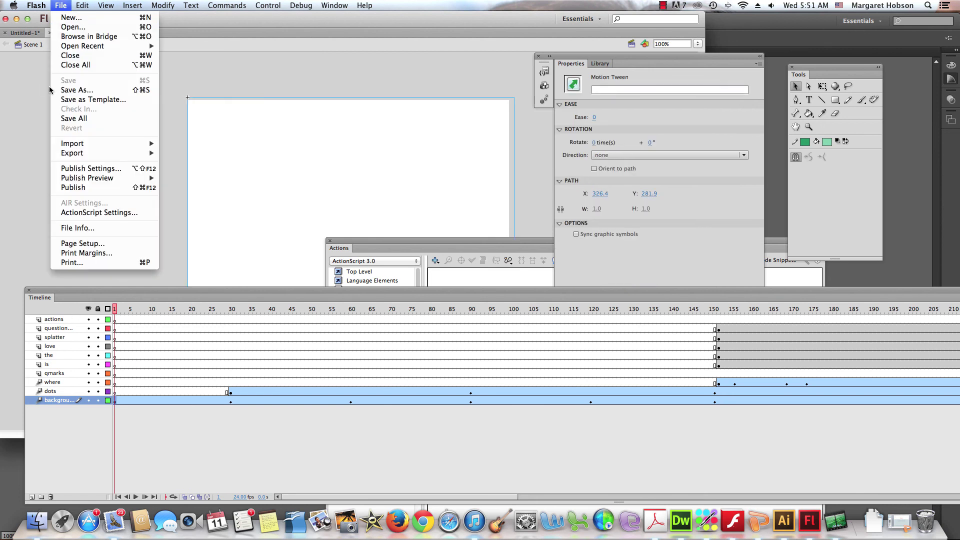
{"action": "left_click", "coordinate": [268, 6]}
{"action": "mouse_move", "coordinate": [265, 75]}
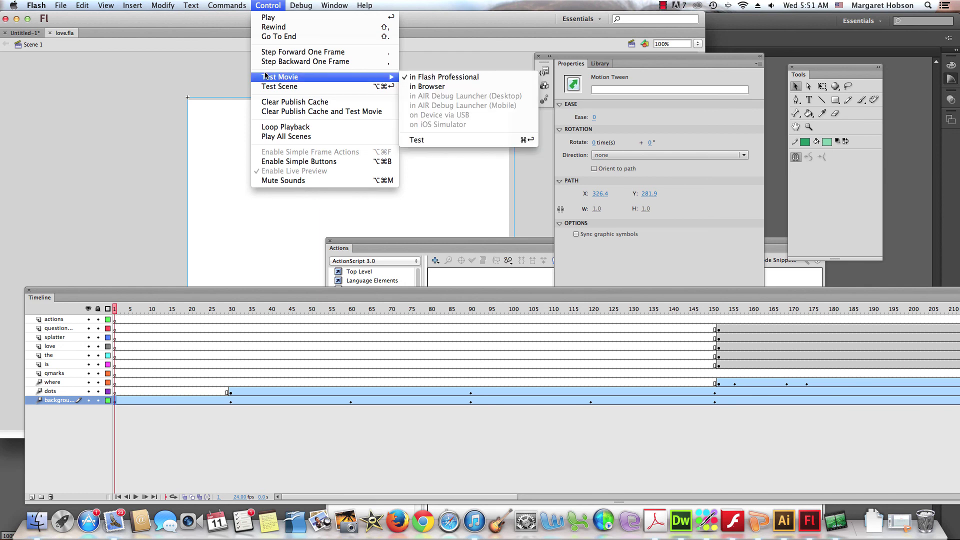
{"action": "left_click", "coordinate": [419, 139]}
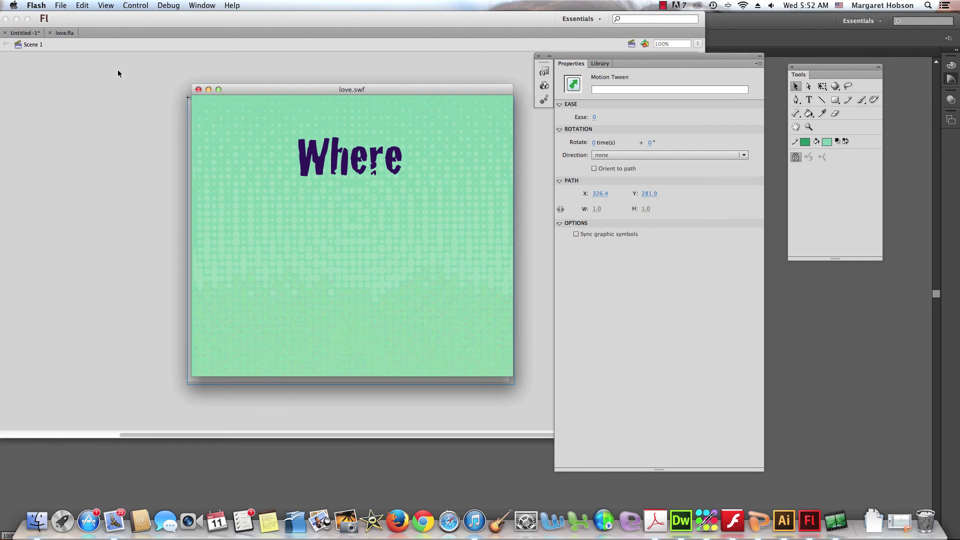
{"action": "left_click", "coordinate": [198, 90]}
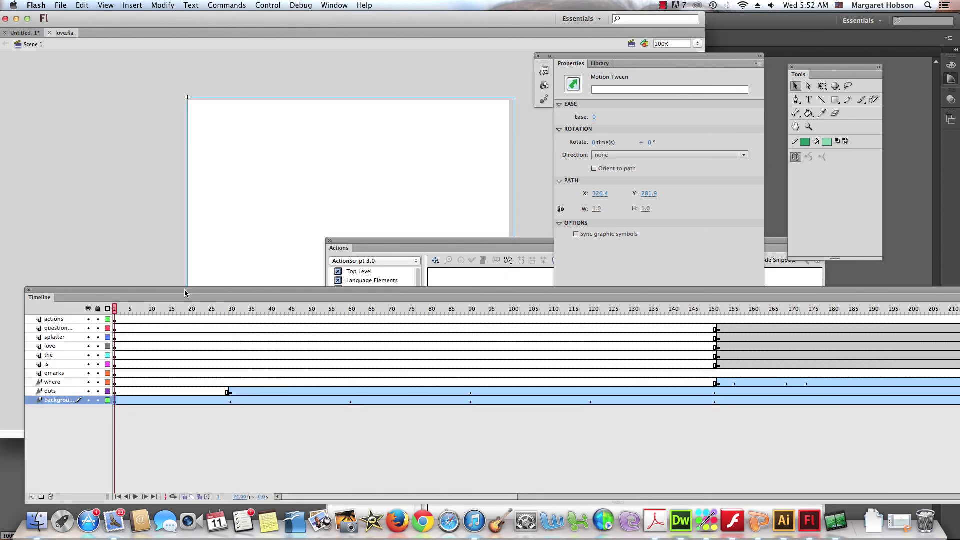
{"action": "left_click_drag", "start_coordinate": [184, 294], "coordinate": [198, 323]}
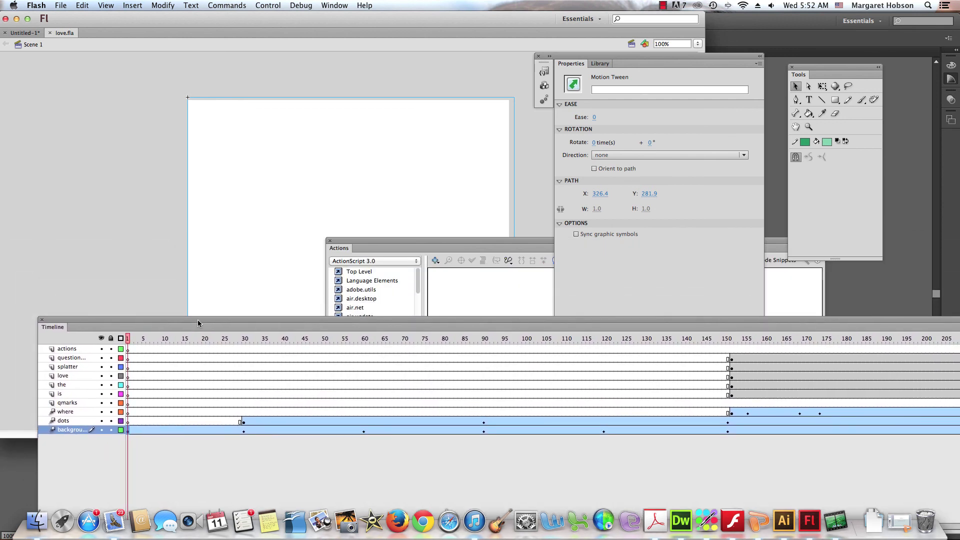